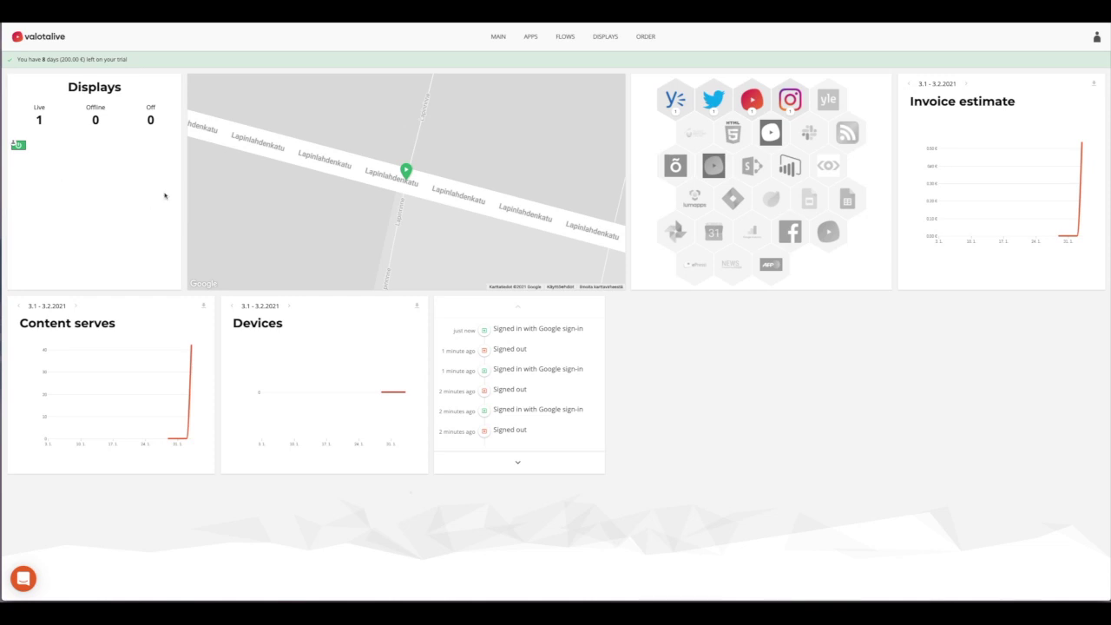
pyautogui.scroll(-1, 156, 181)
pyautogui.scroll(1, 155, 180)
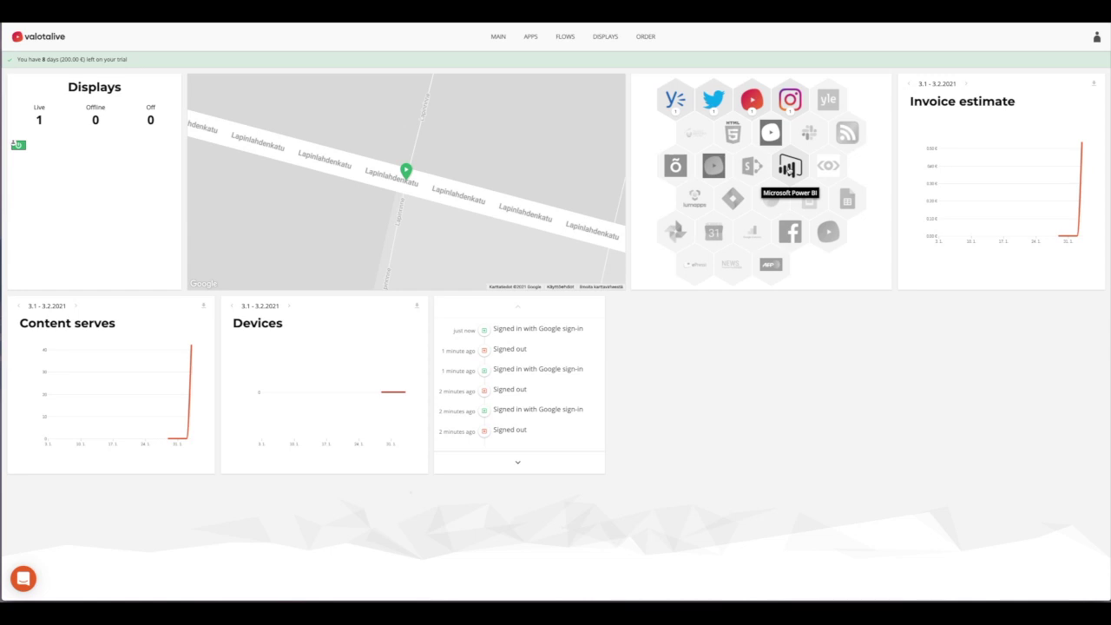
# Step: Add a new Microsoft Power BI Report app and name it Power BI Retail Analysis
pyautogui.click(530, 37)
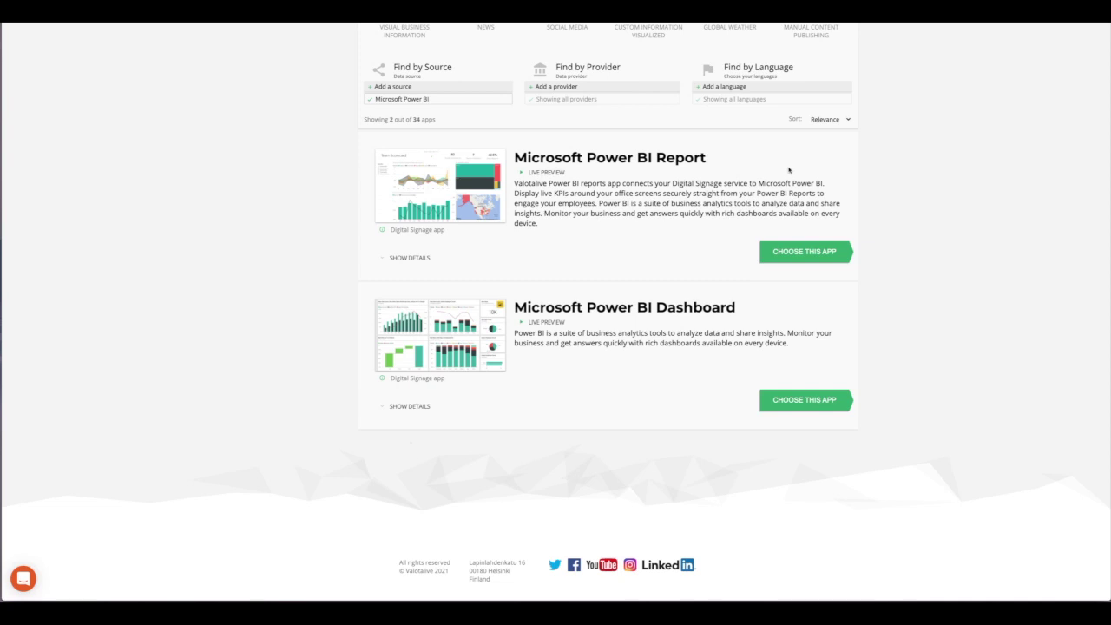
pyautogui.click(793, 260)
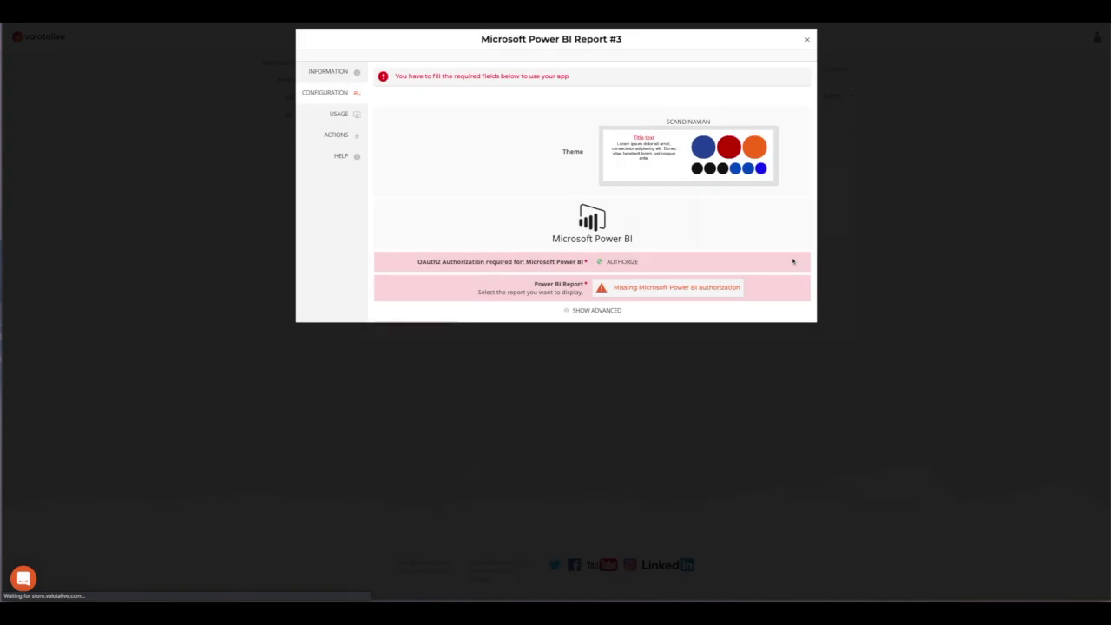
pyautogui.click(626, 39)
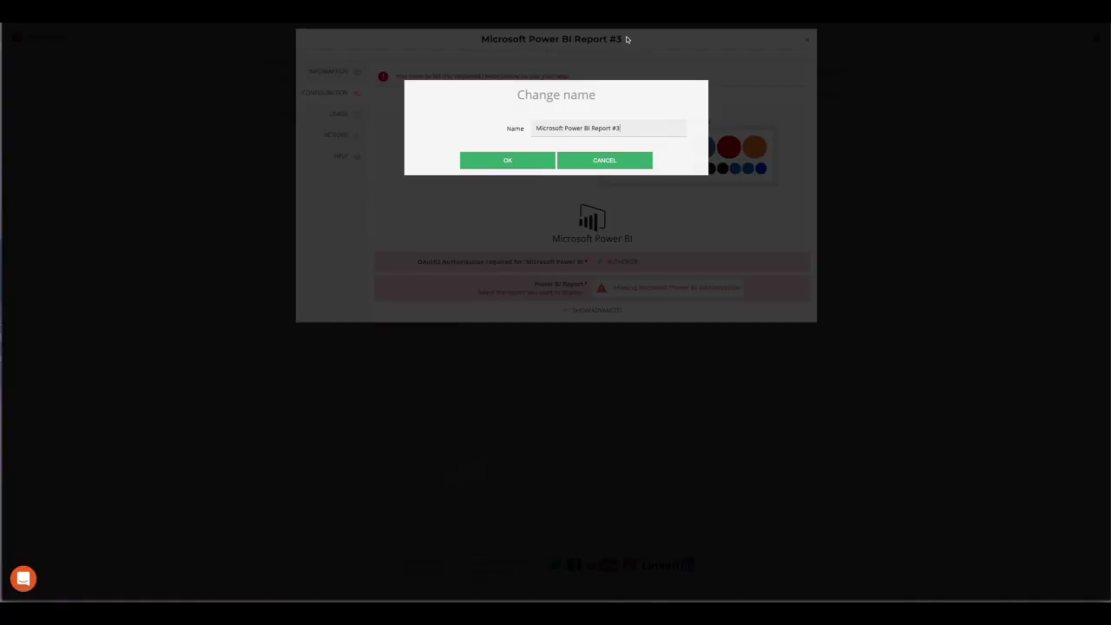
pyautogui.doubleClick(573, 129)
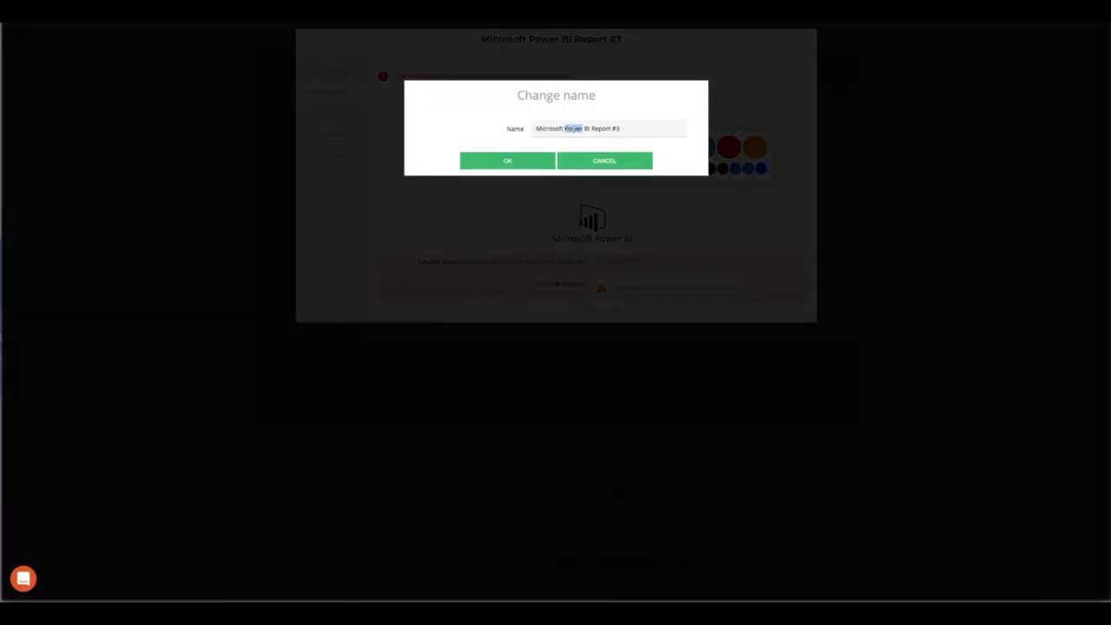
pyautogui.tripleClick(573, 129)
pyautogui.write('Power BI Retail Analysis')
pyautogui.click(517, 160)
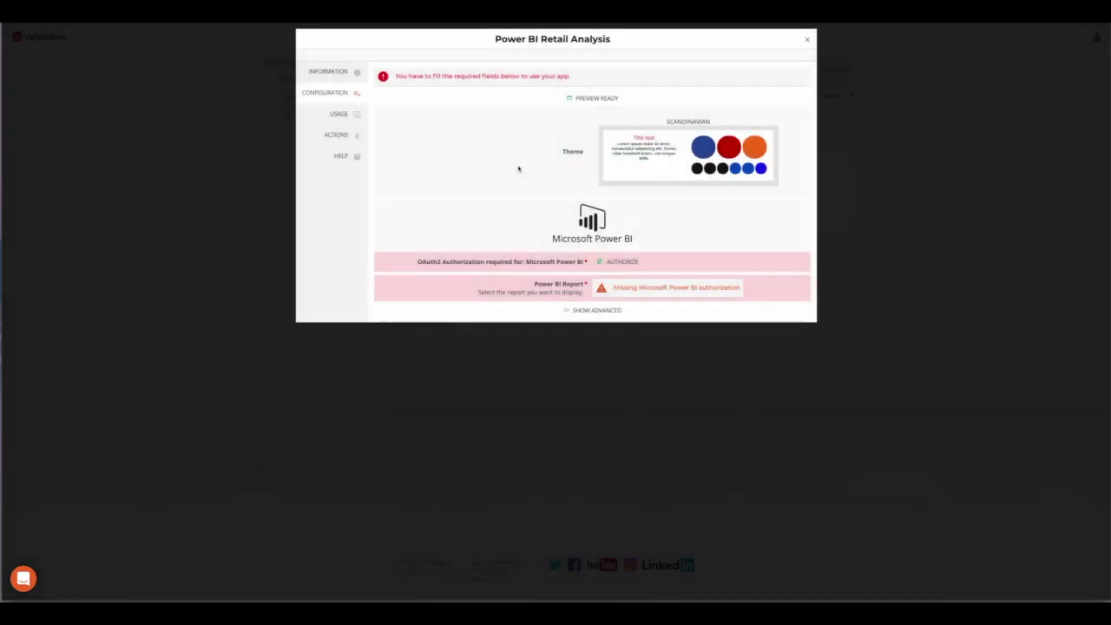
# Step: Authorize the app's access to Microsoft Power BI, declining to stay signed in to the Microsoft account
pyautogui.click(622, 262)
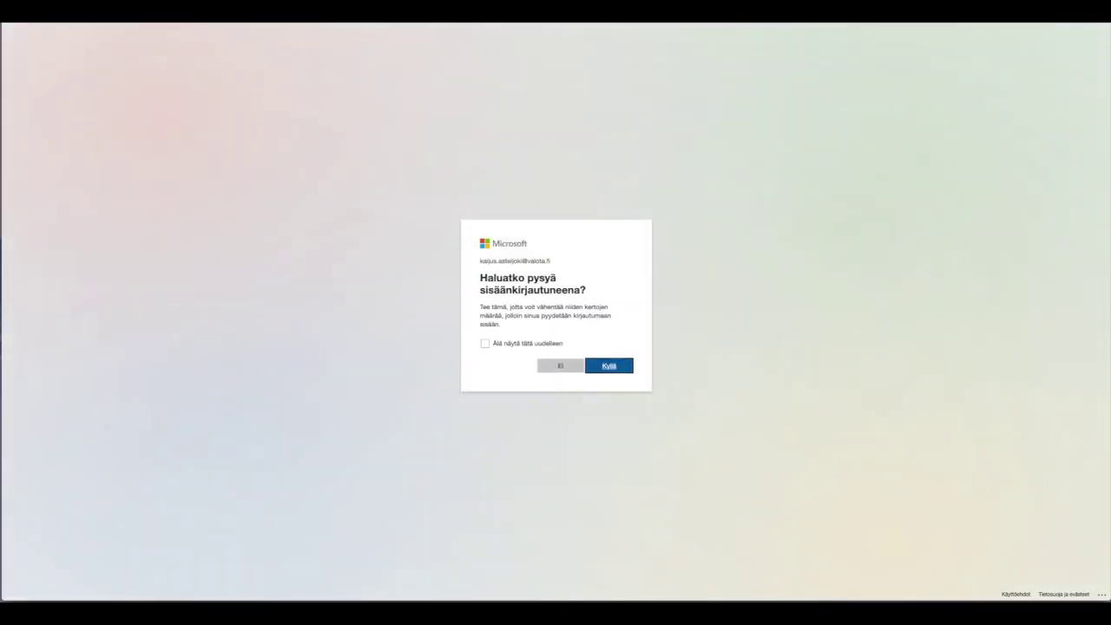
pyautogui.click(559, 367)
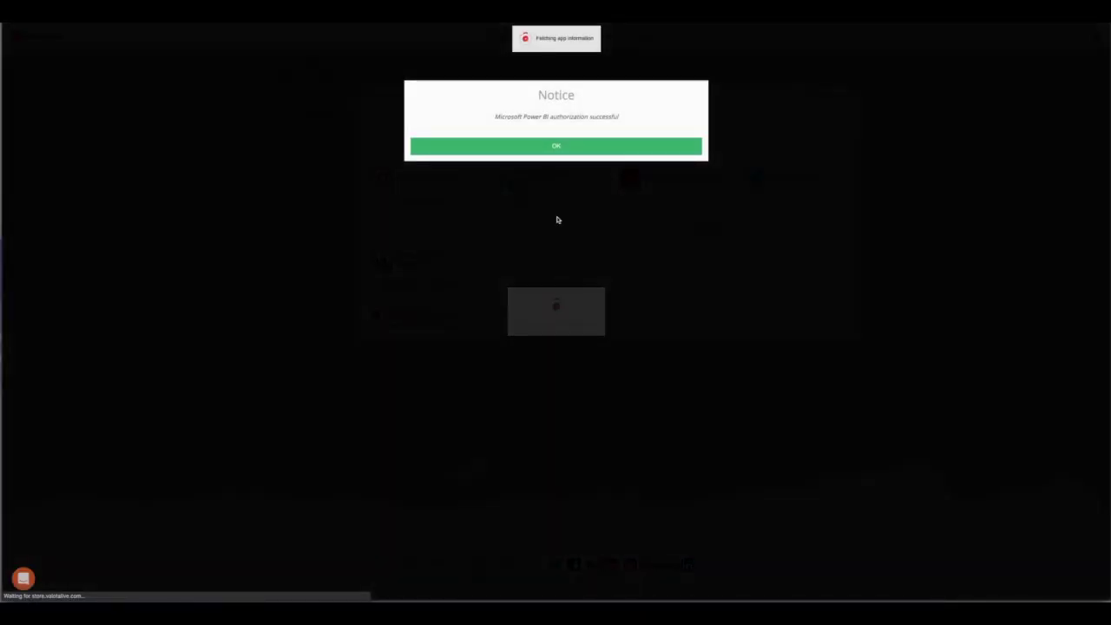
pyautogui.click(569, 145)
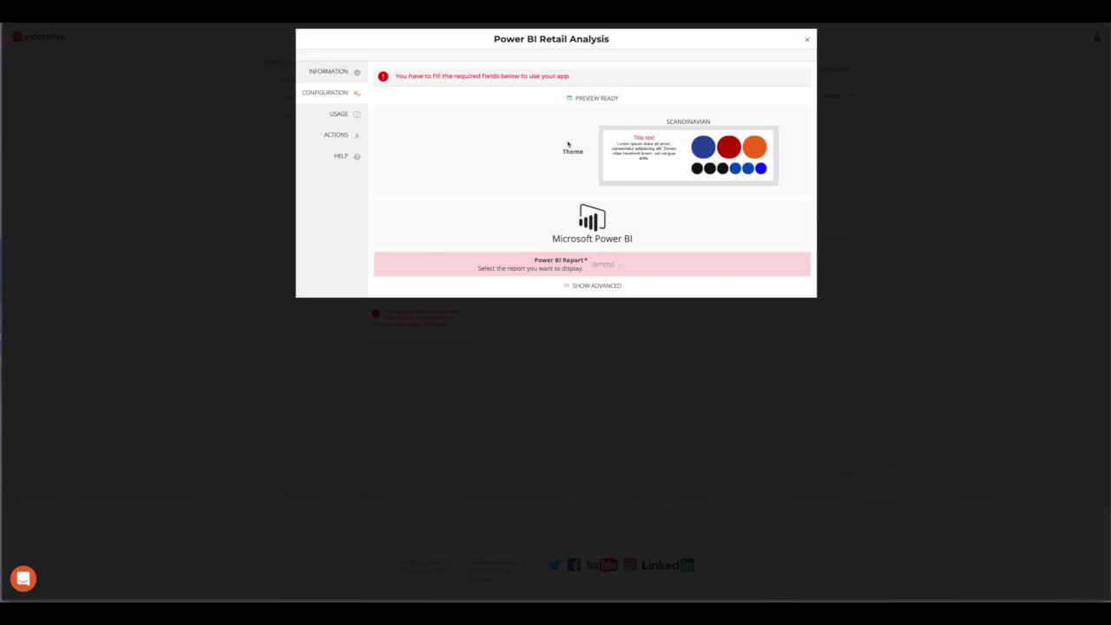
# Step: Set the app's Power BI report to Retail Analysis Sample PBIX
pyautogui.click(605, 263)
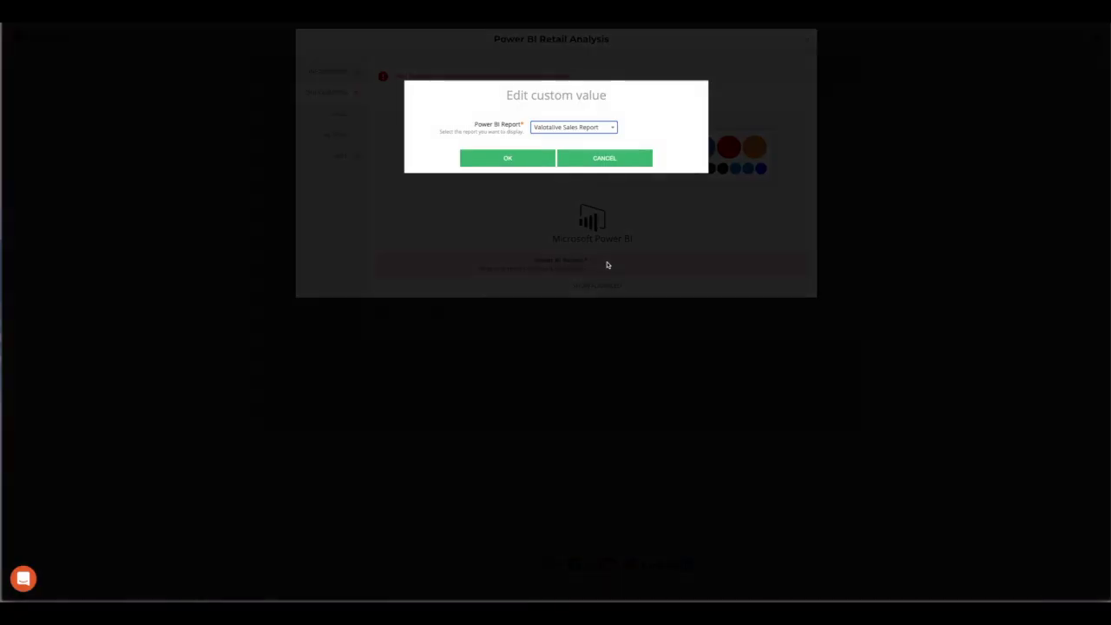
pyautogui.click(585, 132)
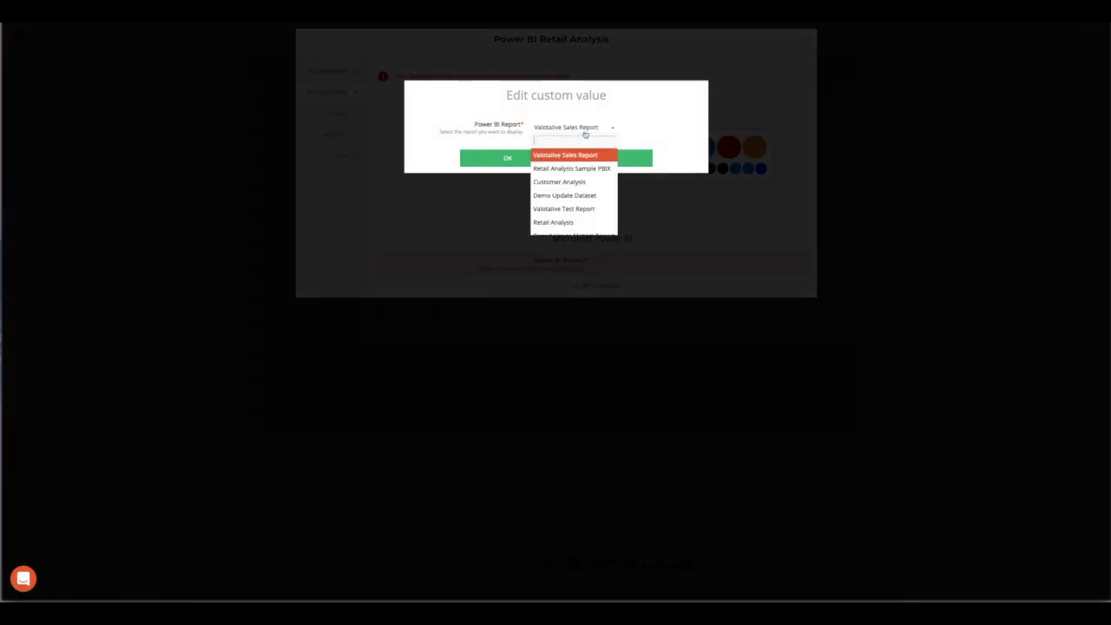
pyautogui.click(585, 169)
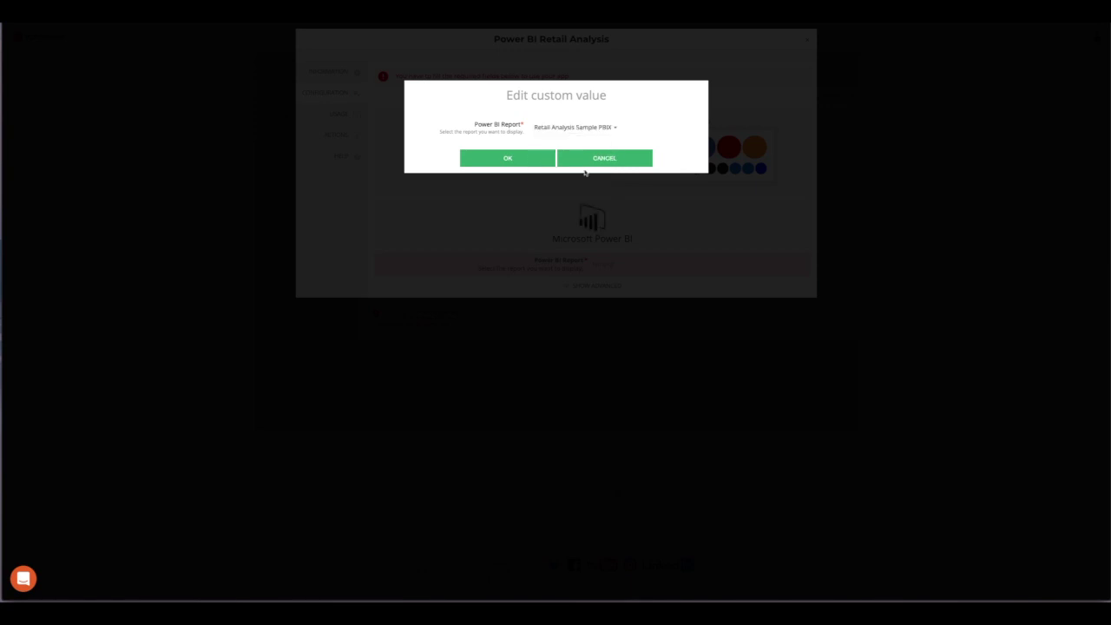
pyautogui.click(518, 157)
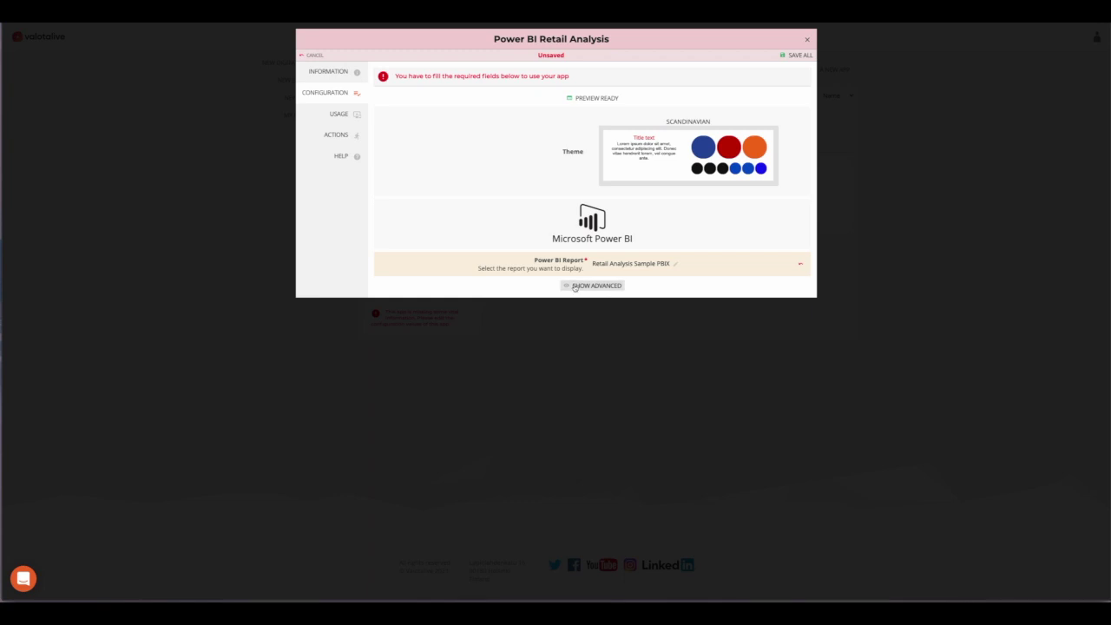
# Step: In the advanced settings, limit the report's pages to show to 2-3, then save and close the app configuration
pyautogui.click(574, 286)
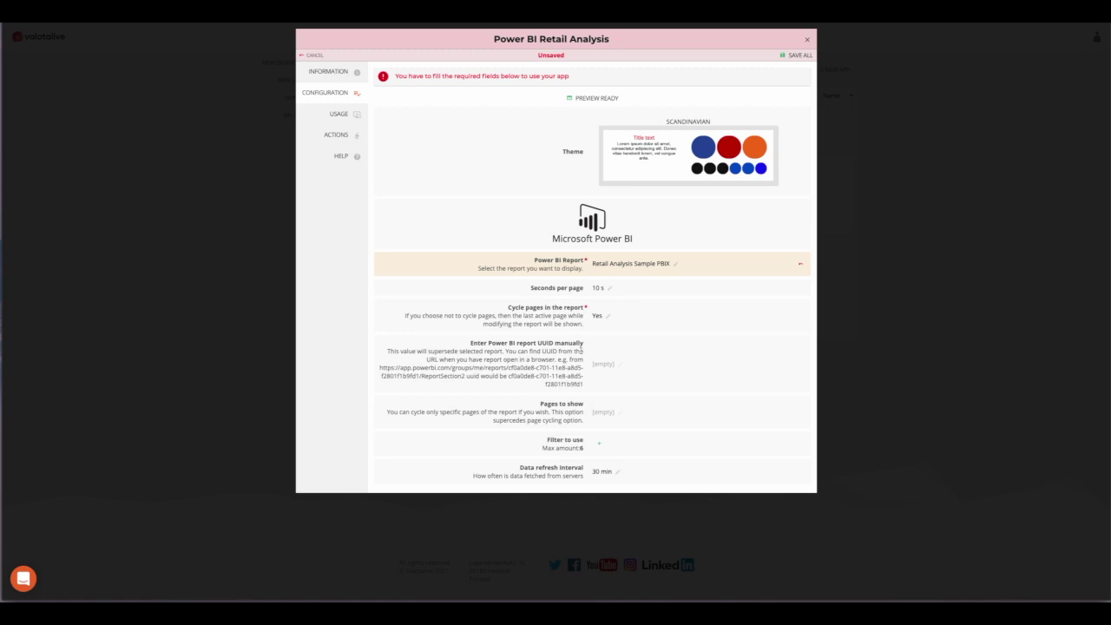
pyautogui.click(607, 416)
pyautogui.write('2-3')
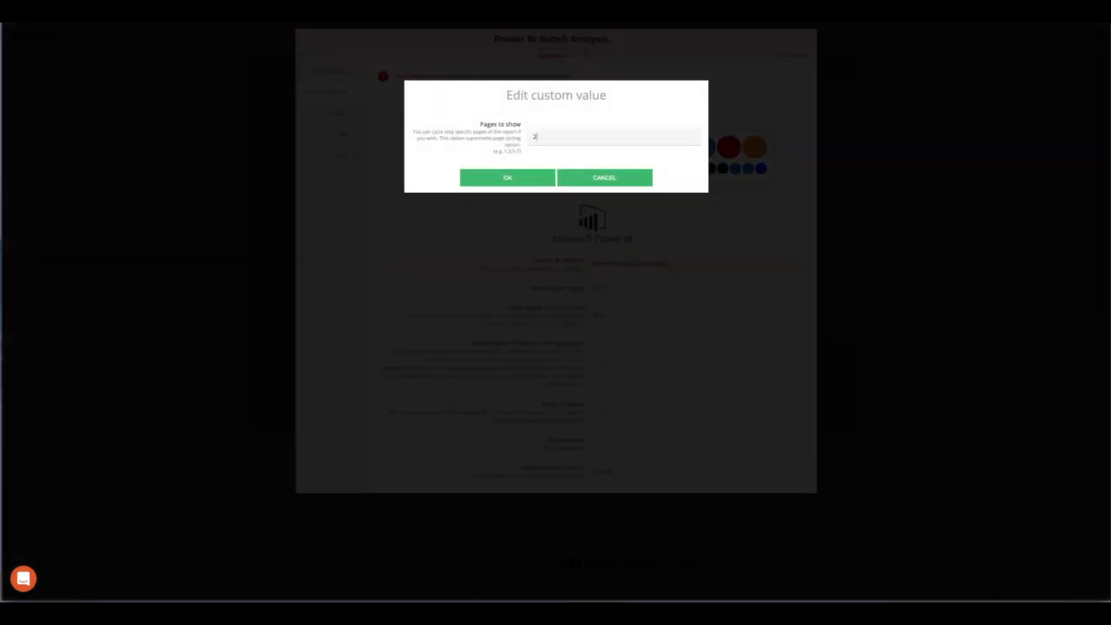
pyautogui.click(544, 182)
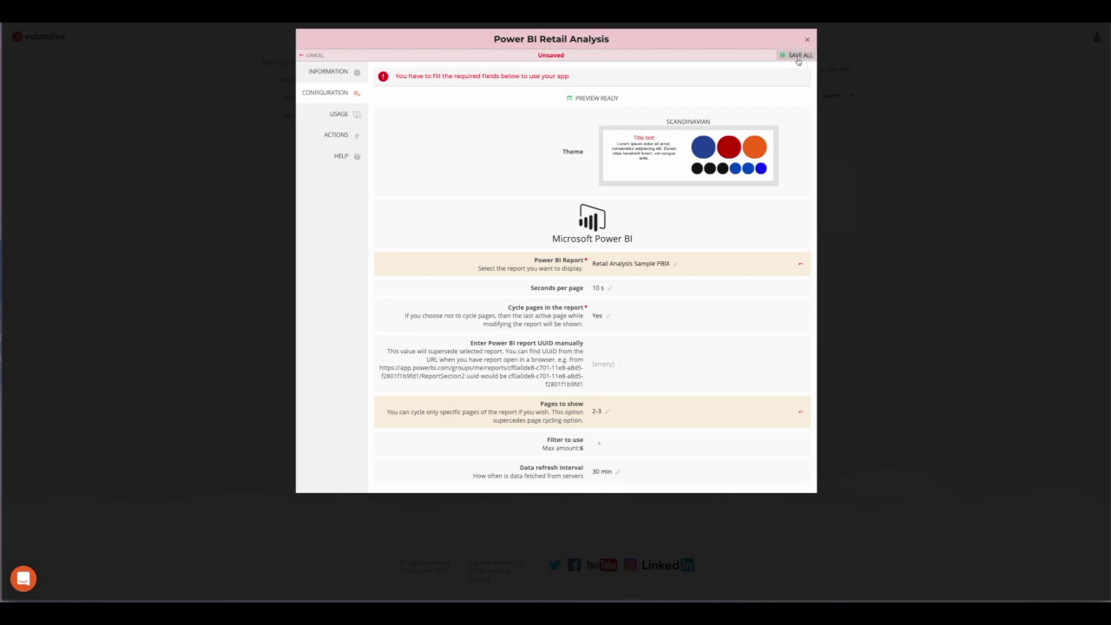
pyautogui.click(798, 59)
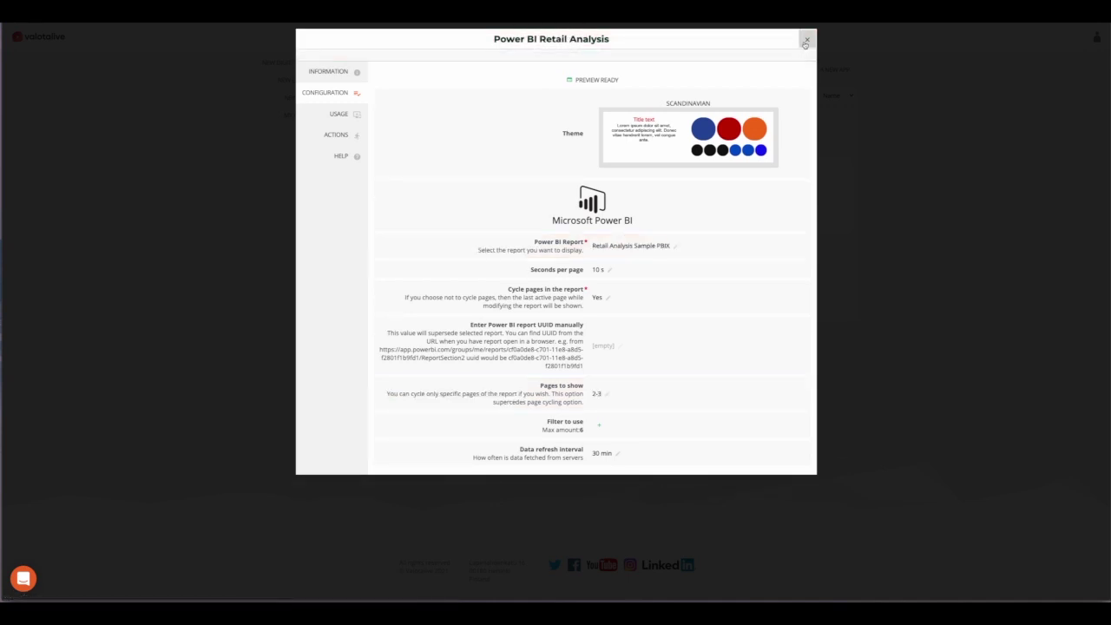
pyautogui.click(806, 42)
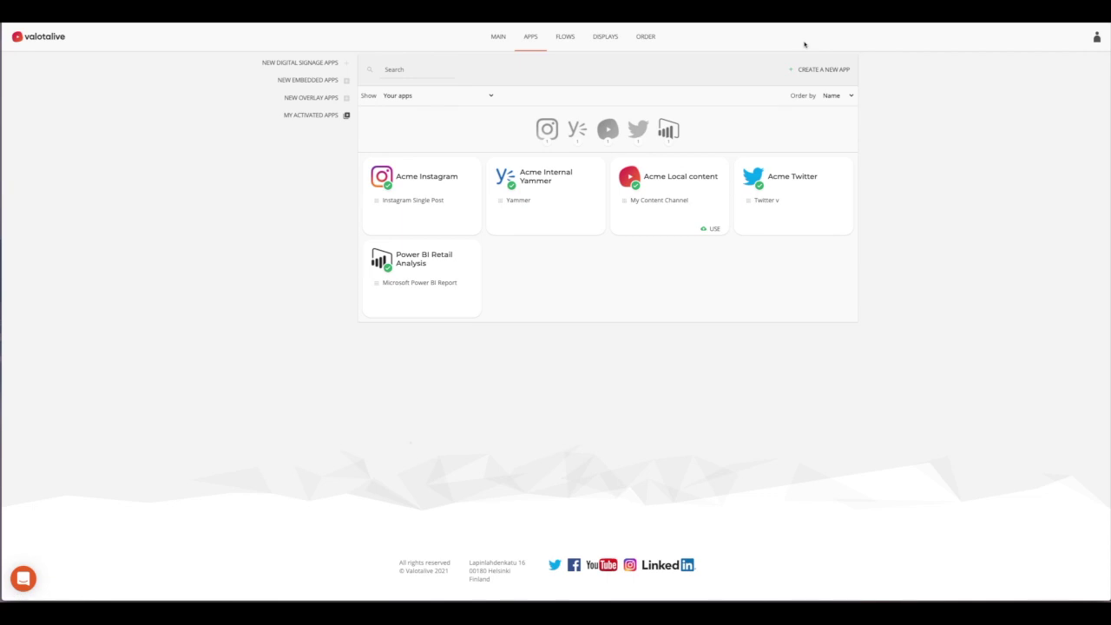
# Step: Browse the new digital signage apps in the Visual Business Information, News and Social Media categories
pyautogui.click(308, 63)
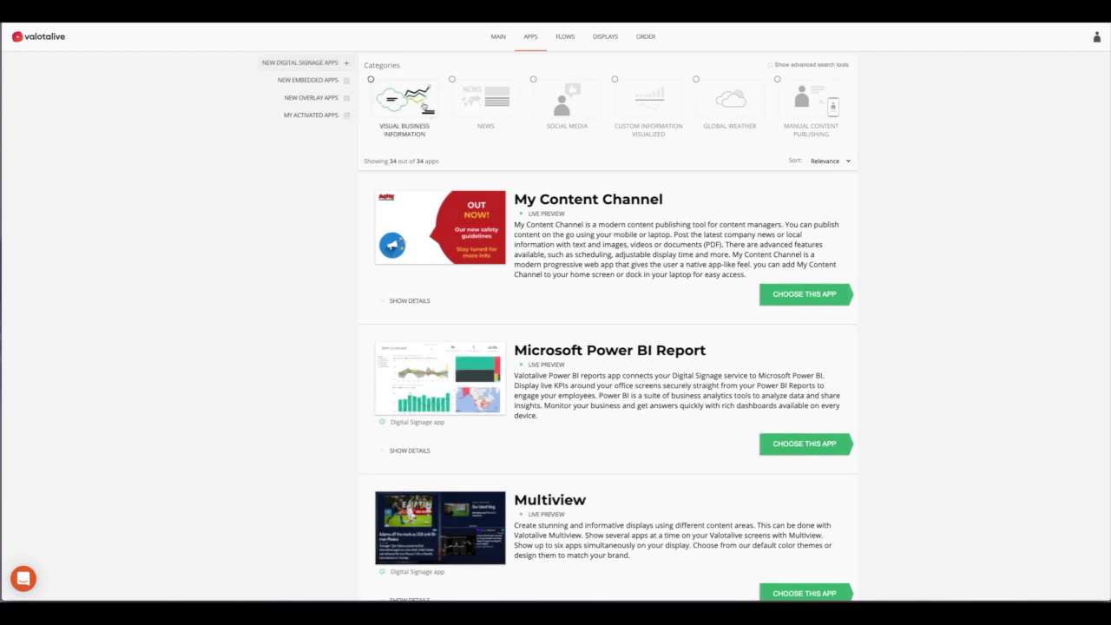
pyautogui.click(424, 105)
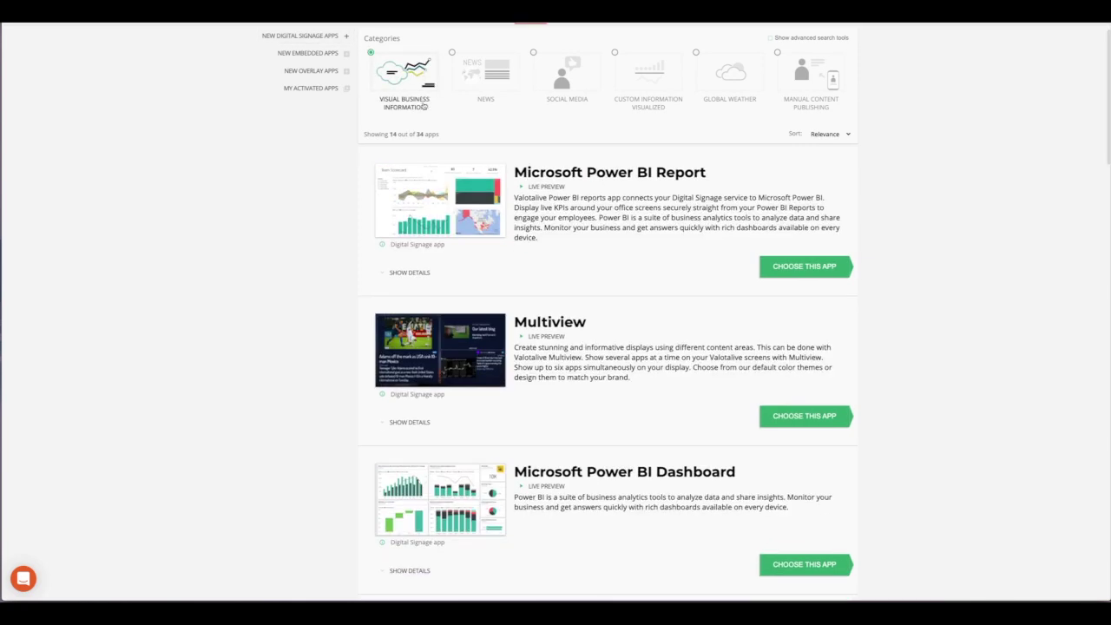
pyautogui.click(486, 84)
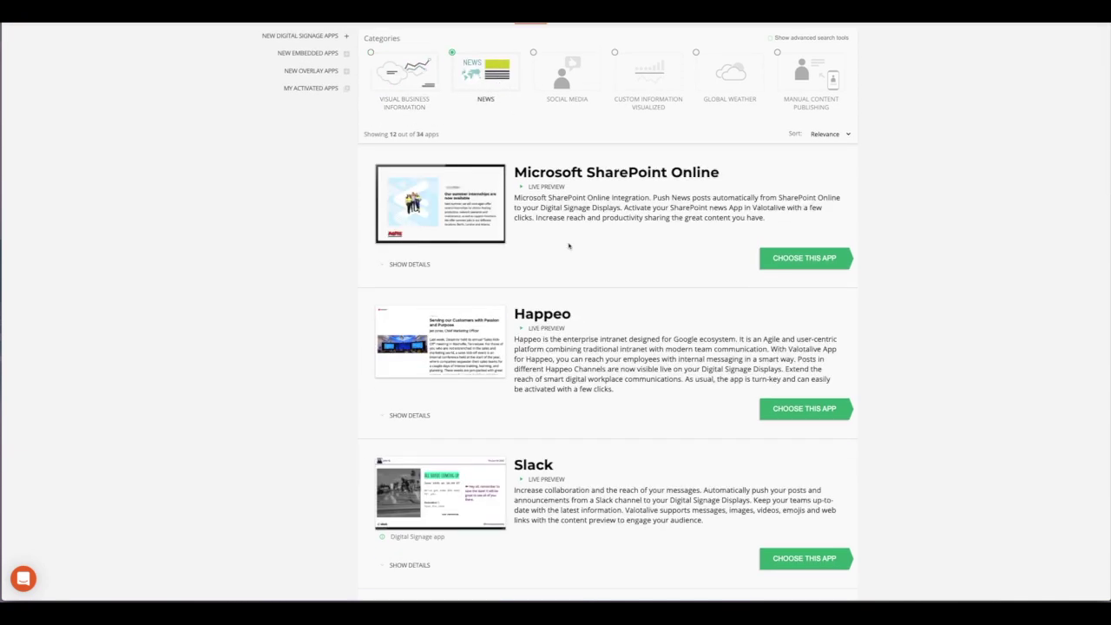
pyautogui.click(578, 89)
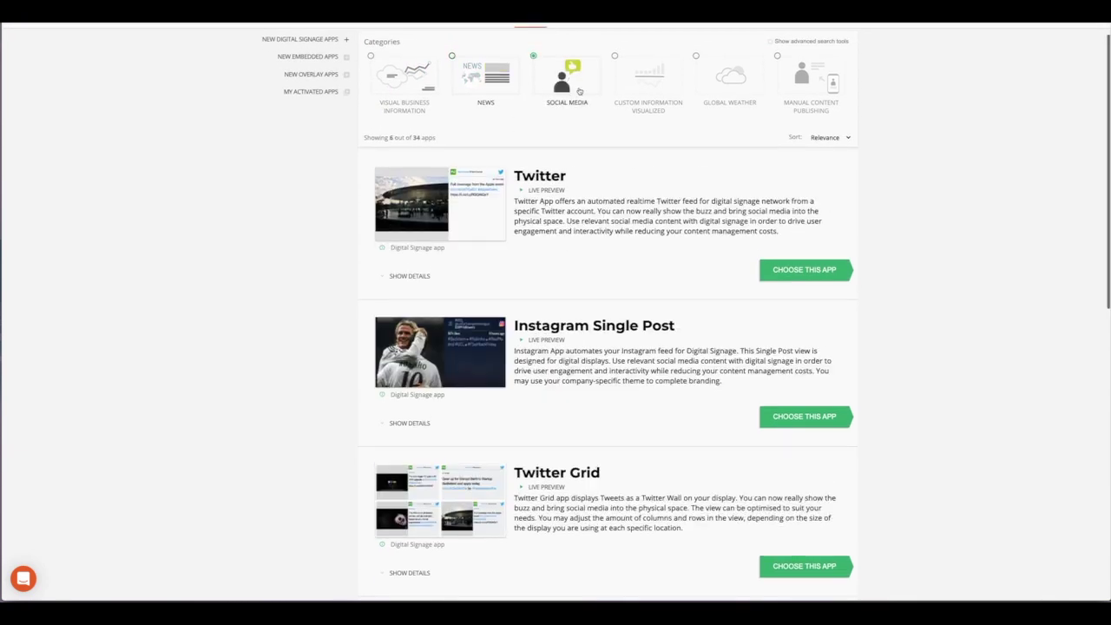
pyautogui.scroll(-3, 556, 347)
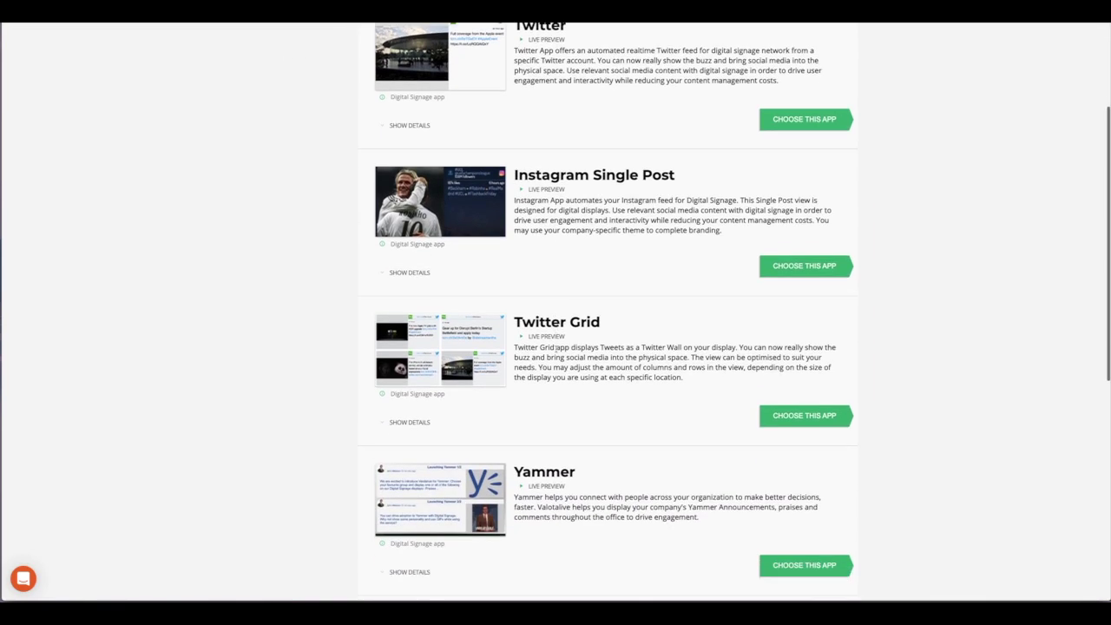
pyautogui.scroll(4, 556, 346)
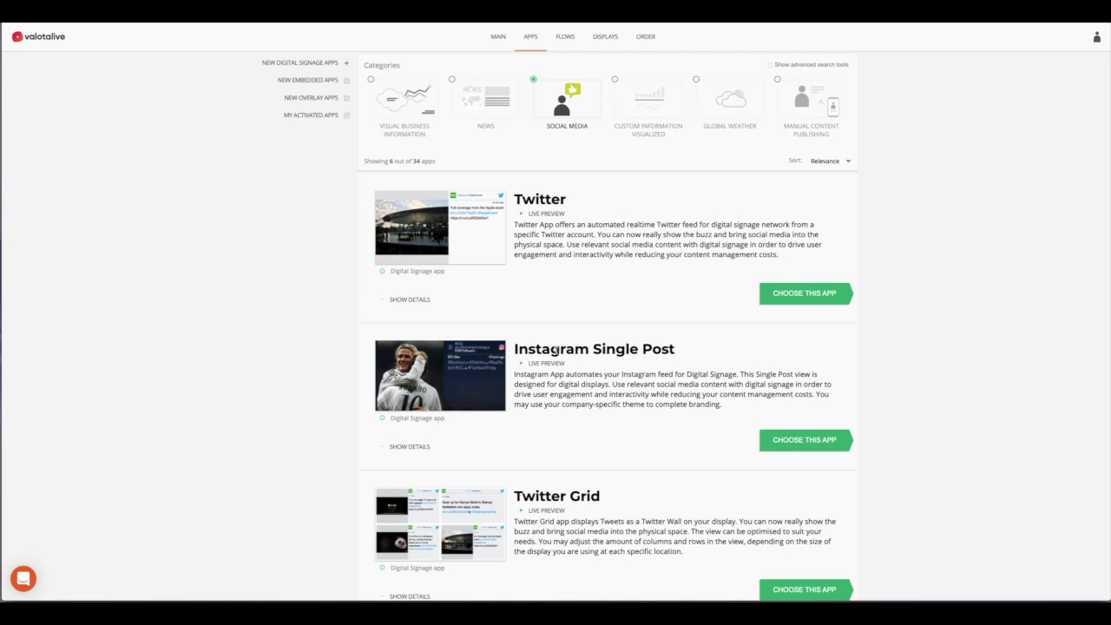
# Step: Create a new flow named Acme Global Internal
pyautogui.click(565, 40)
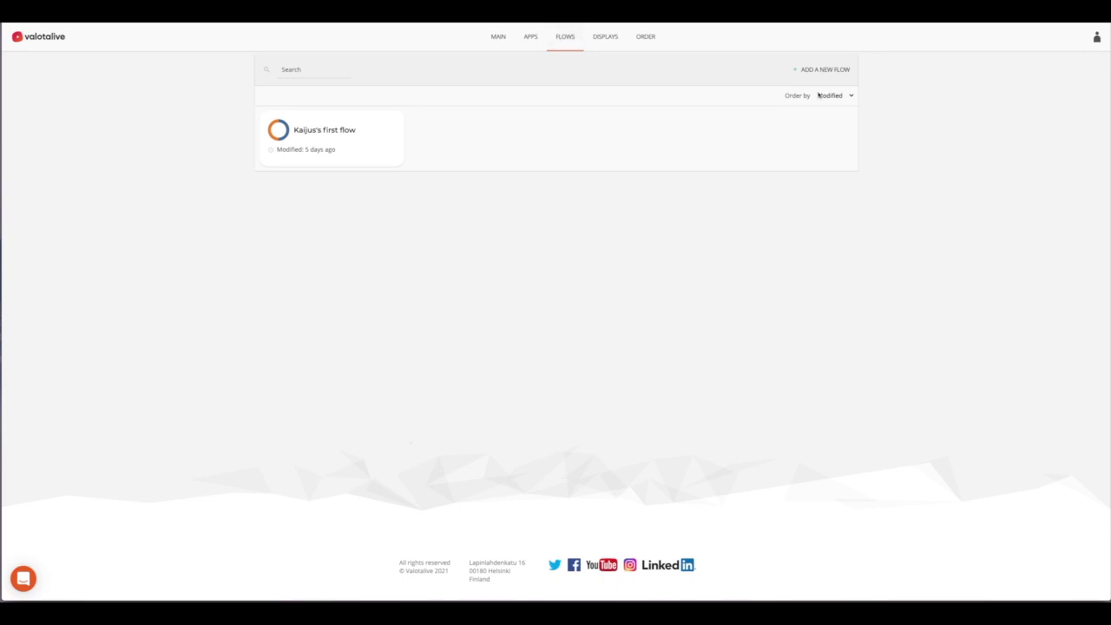
pyautogui.click(826, 70)
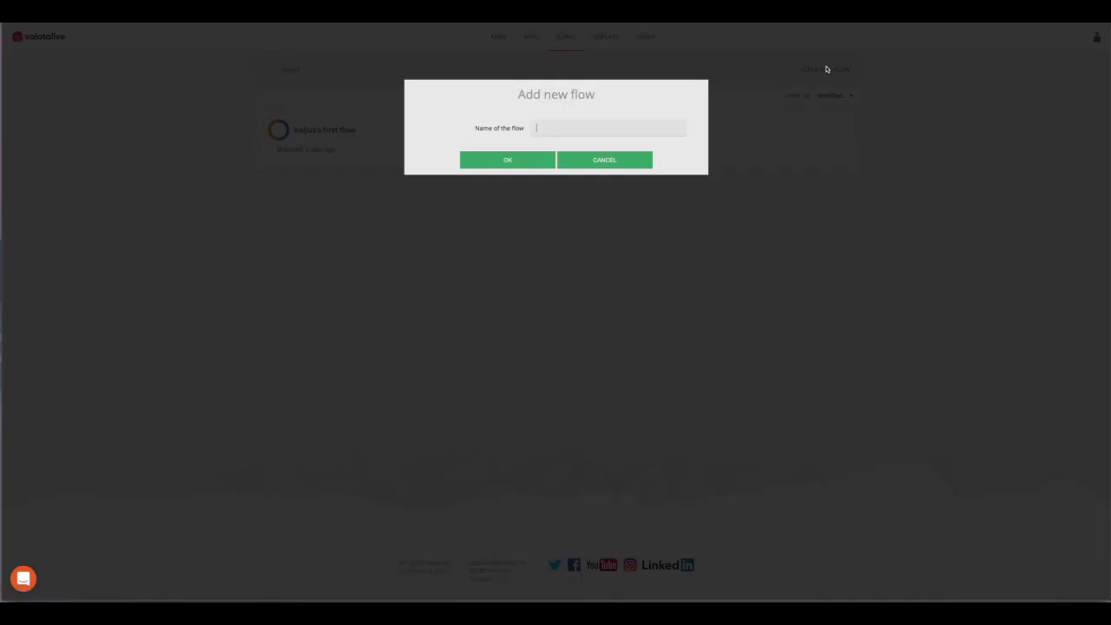
pyautogui.write('Acme')
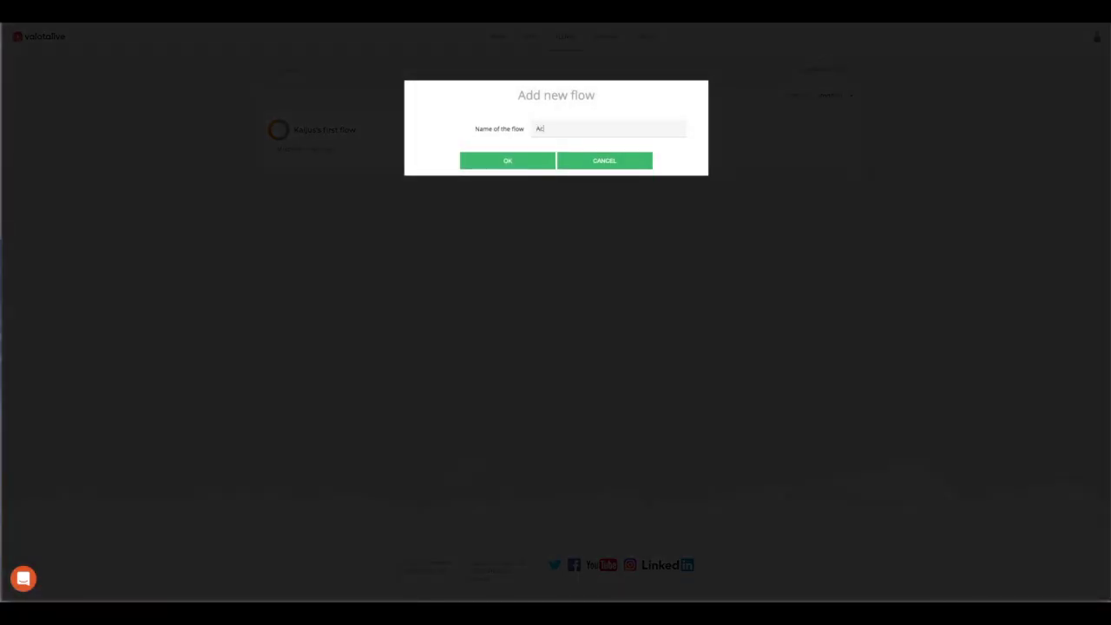
pyautogui.write(' Global Internal')
pyautogui.click(541, 160)
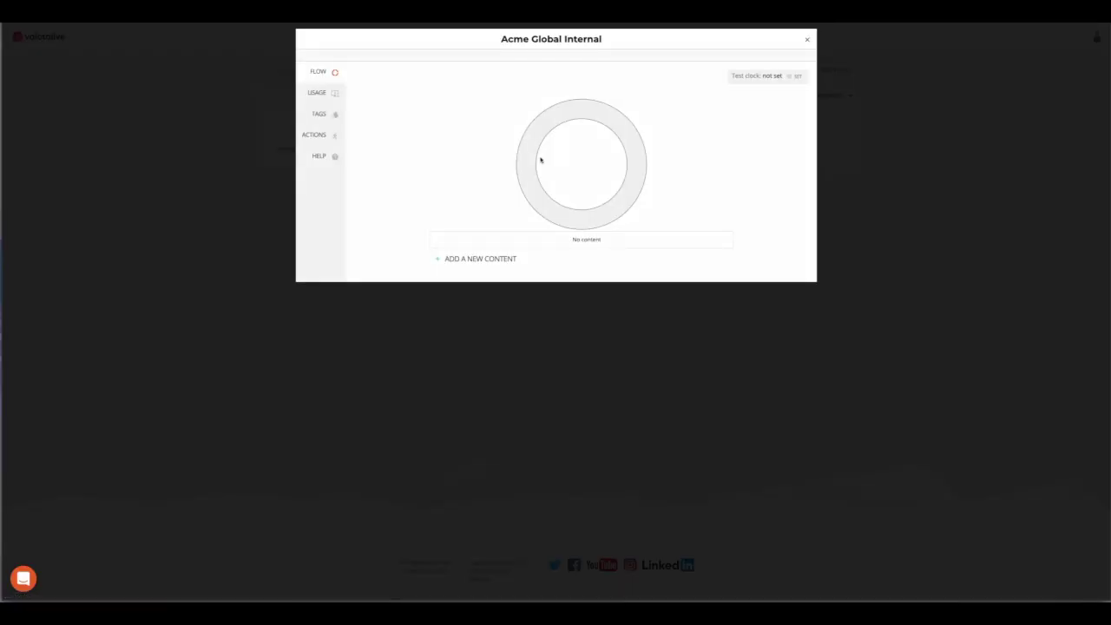
# Step: Add the Acme Instagram and Power BI Retail Analysis apps to the Acme Global Internal flow, both with Normal weight
pyautogui.click(483, 259)
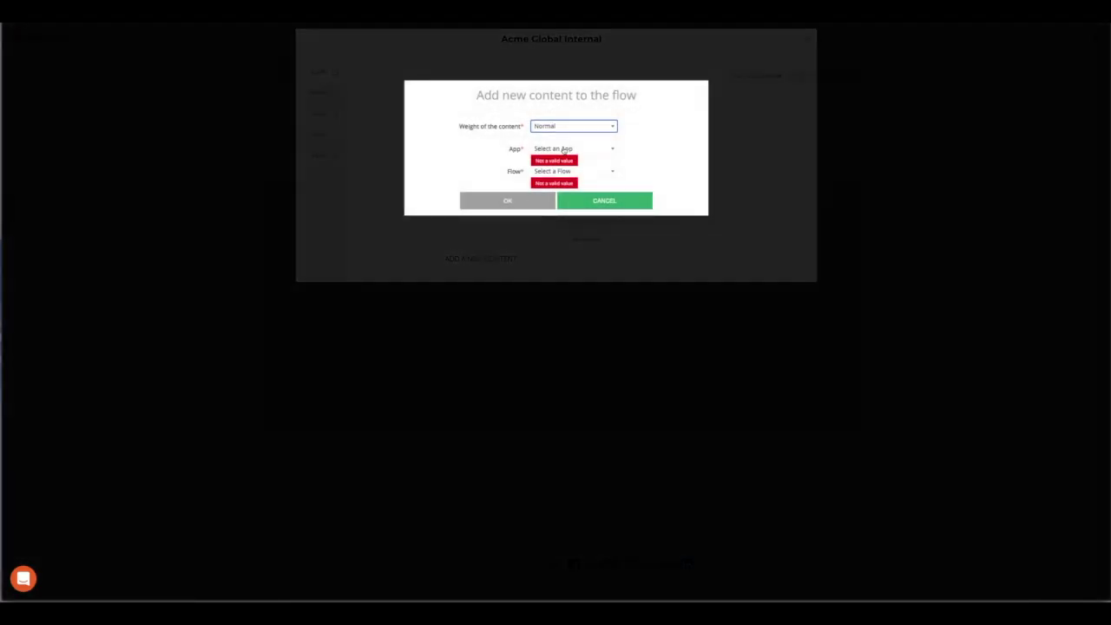
pyautogui.click(565, 150)
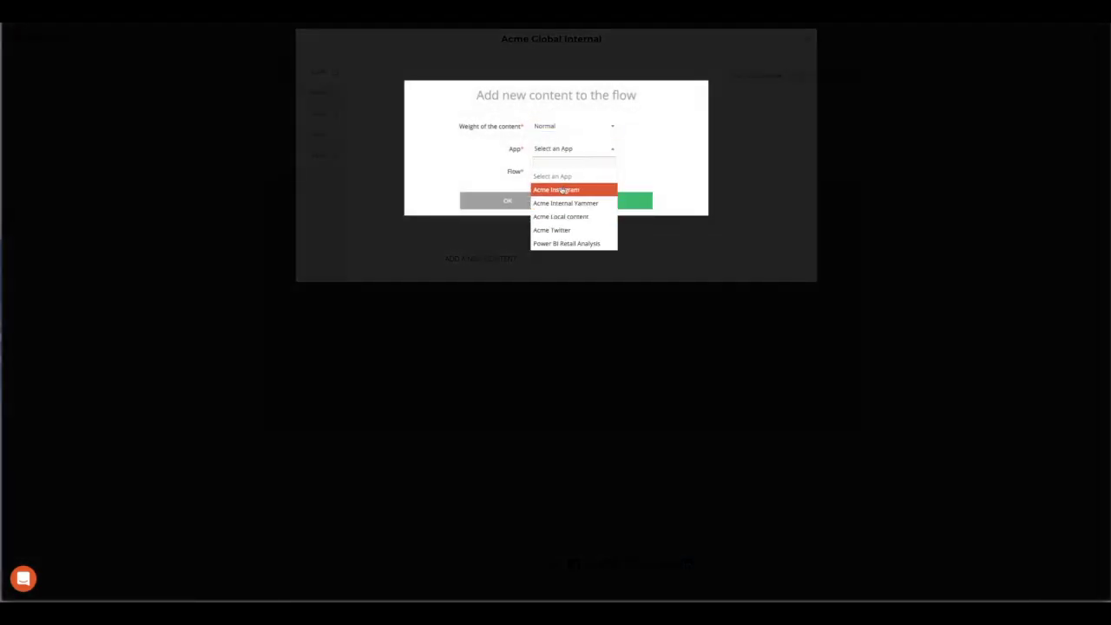
pyautogui.click(563, 190)
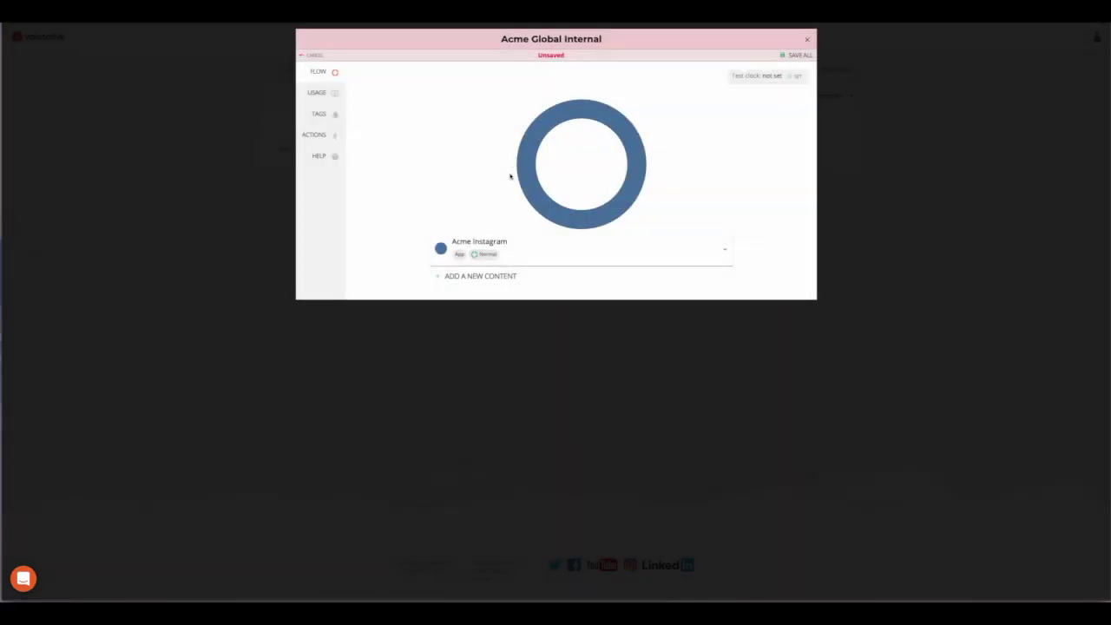
pyautogui.click(496, 278)
pyautogui.click(572, 149)
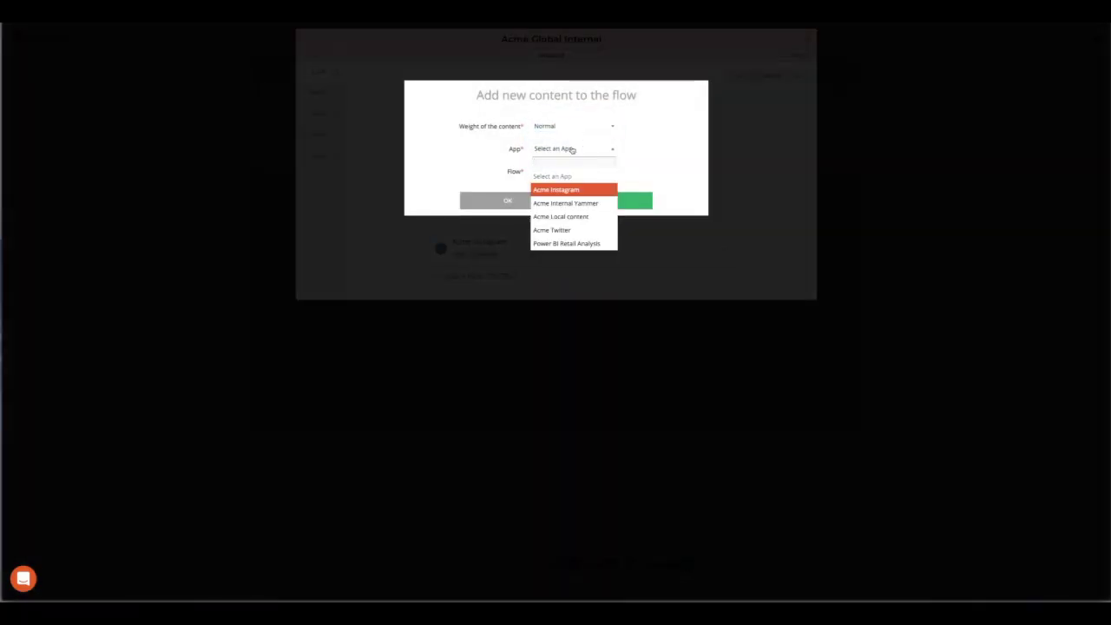
pyautogui.click(586, 243)
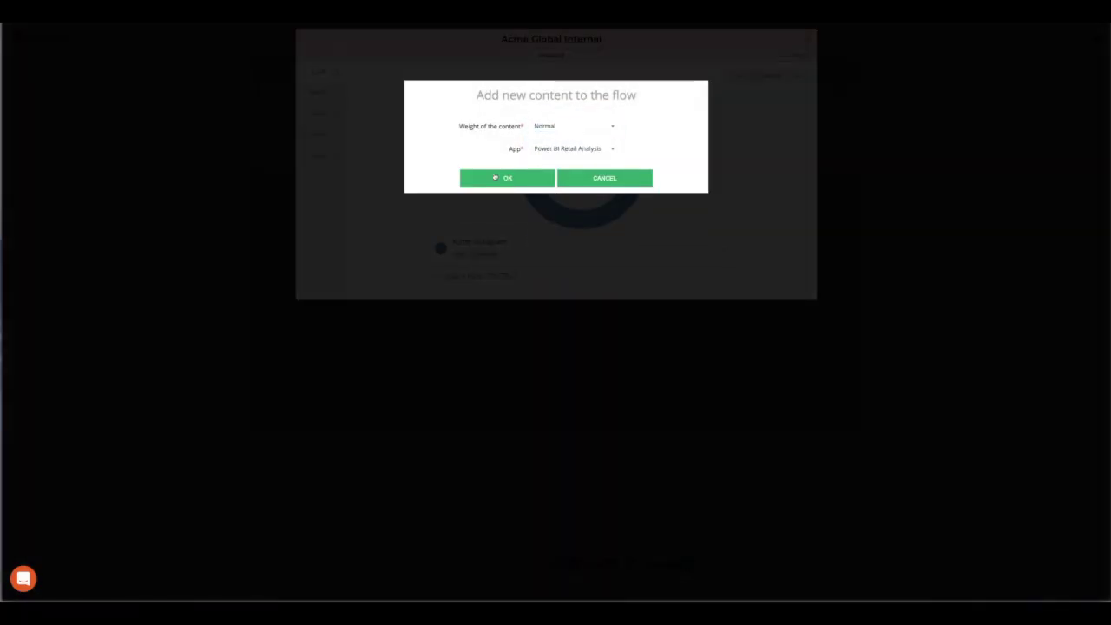
pyautogui.click(494, 177)
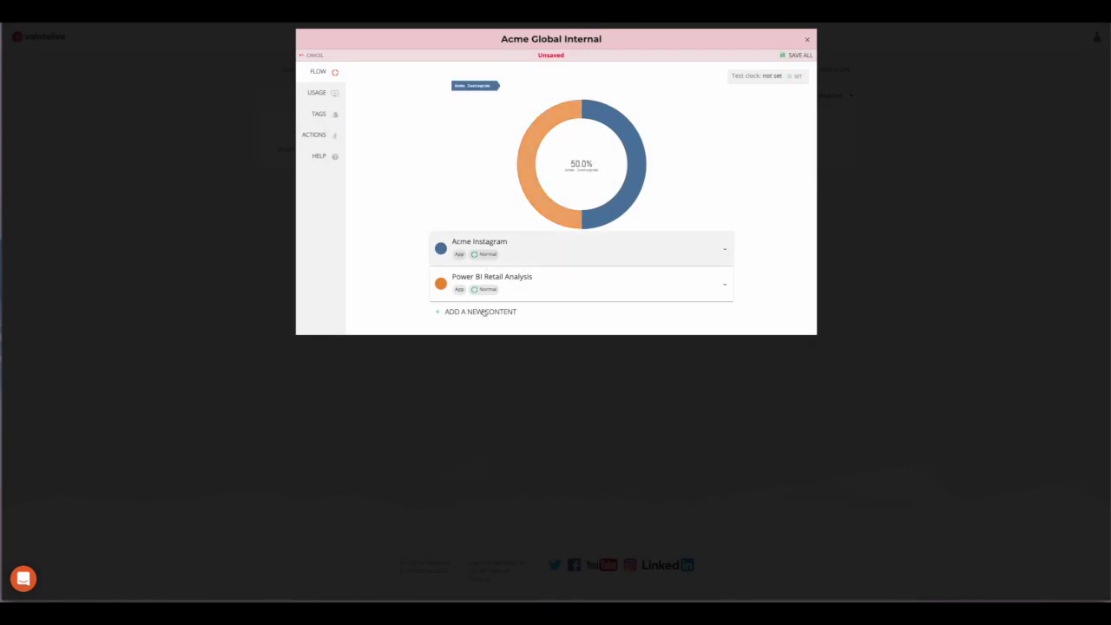
# Step: Add the Acme Internal Yammer app to the Acme Global Internal flow with Normal weight
pyautogui.click(483, 311)
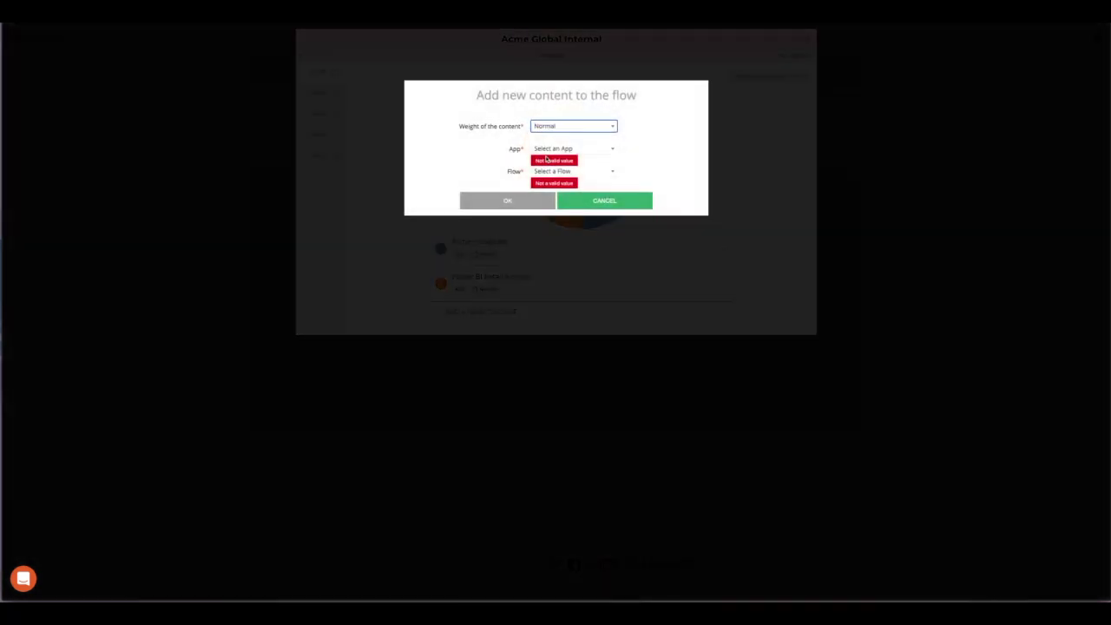
pyautogui.click(552, 149)
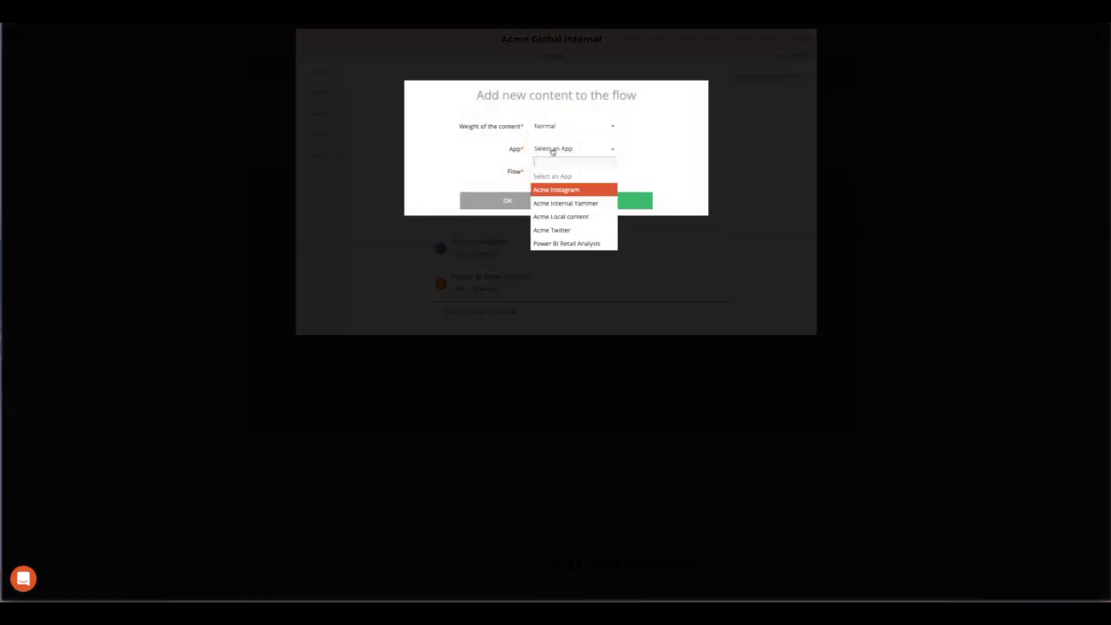
pyautogui.click(570, 203)
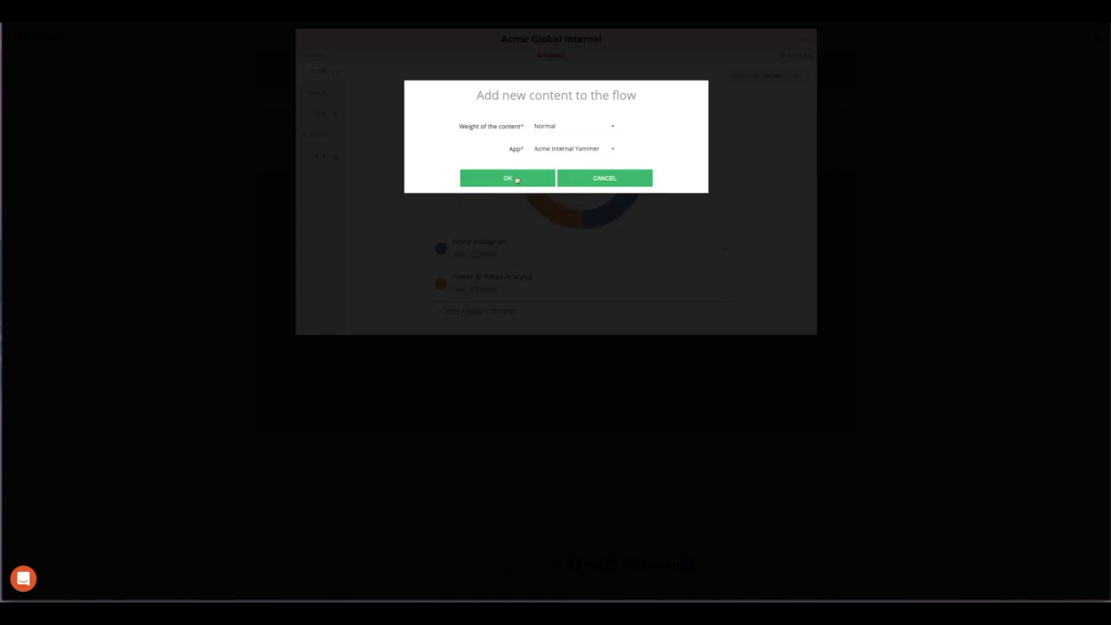
pyautogui.click(516, 179)
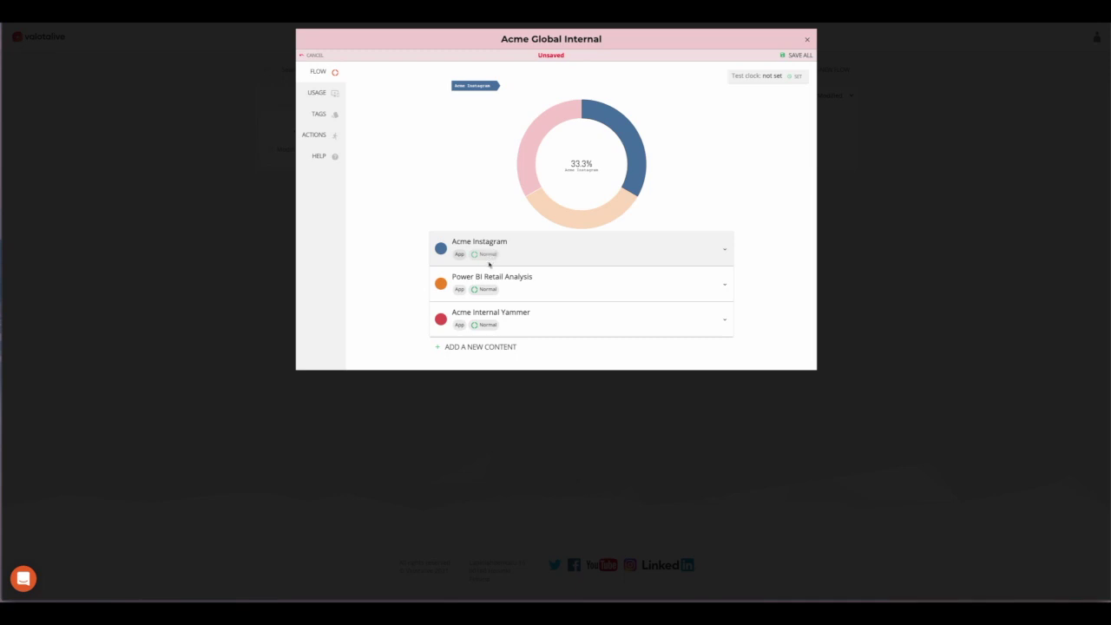
# Step: Set the weight of the Acme Internal Yammer content to Very High and check its share of the flow
pyautogui.click(489, 328)
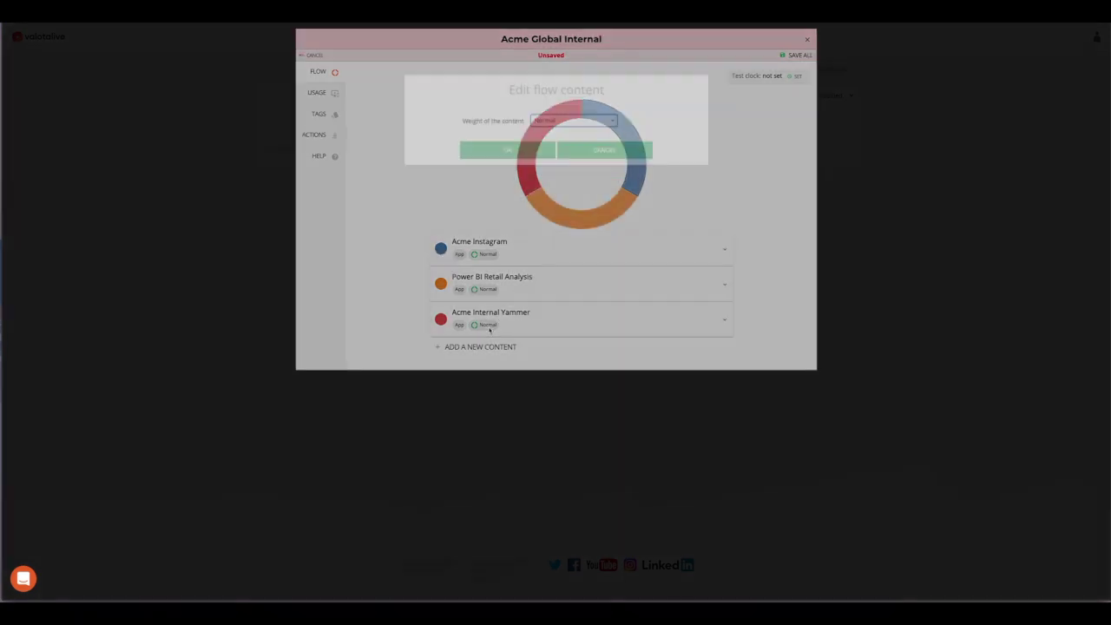
pyautogui.click(557, 126)
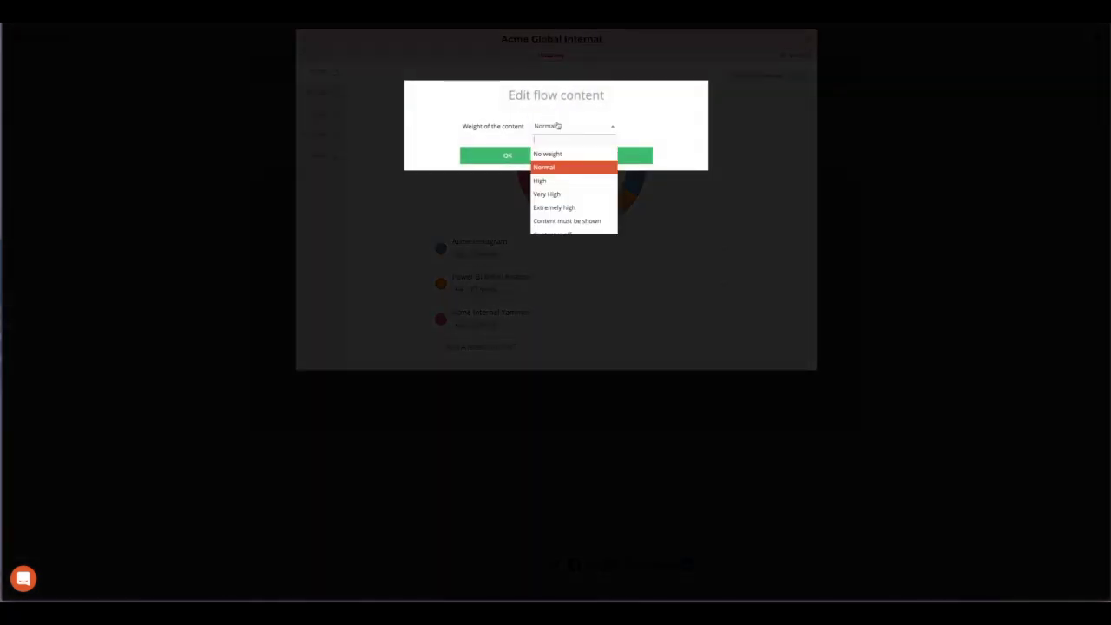
pyautogui.click(556, 193)
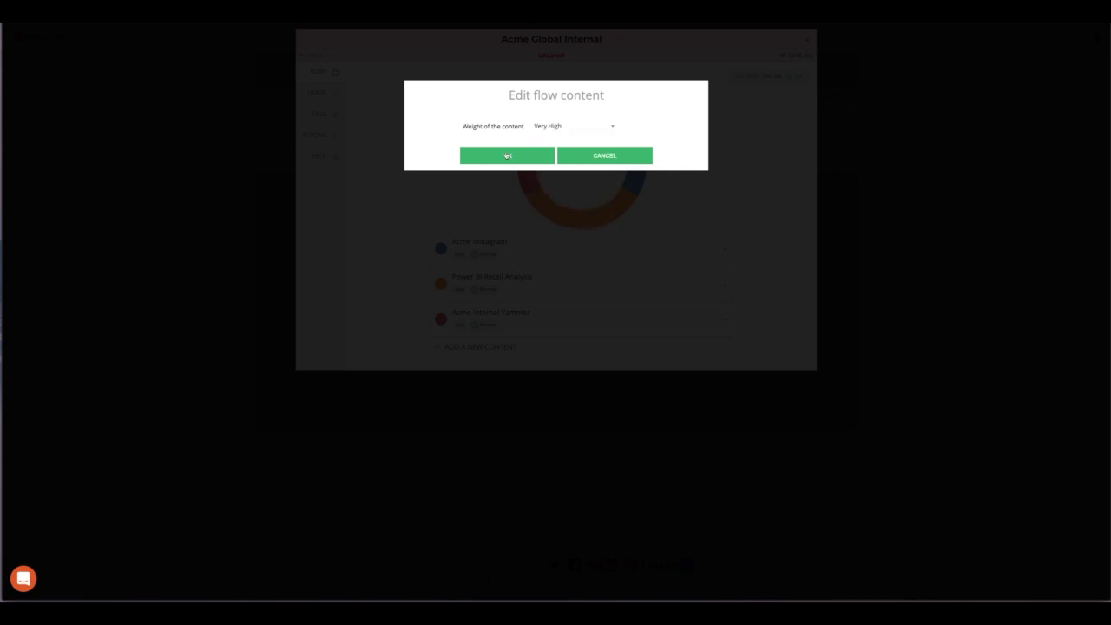
pyautogui.click(508, 155)
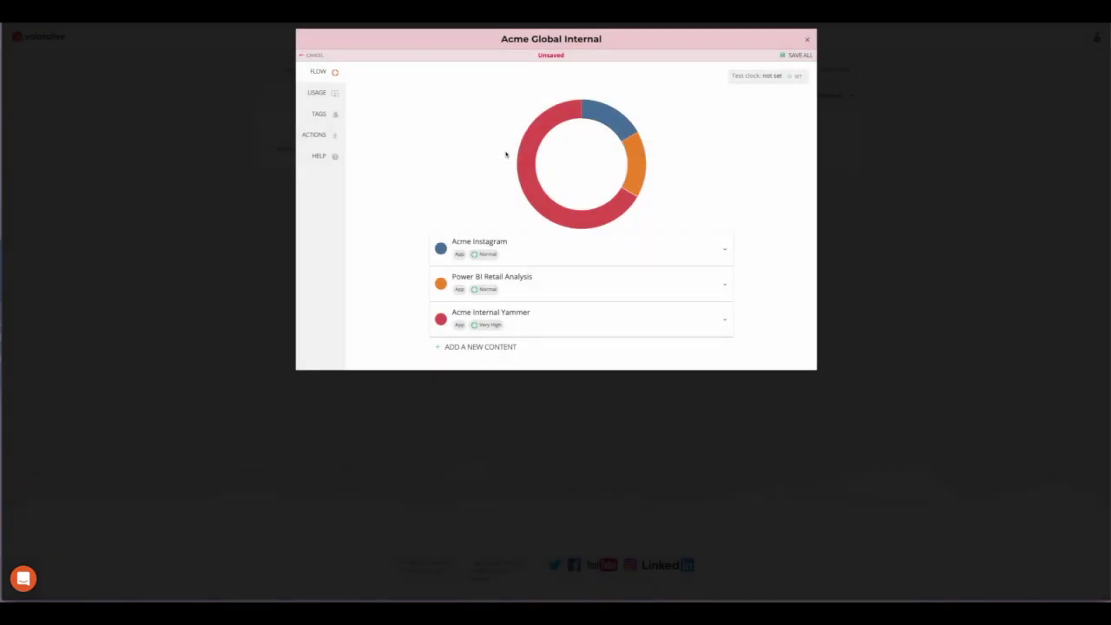
pyautogui.moveTo(523, 162)
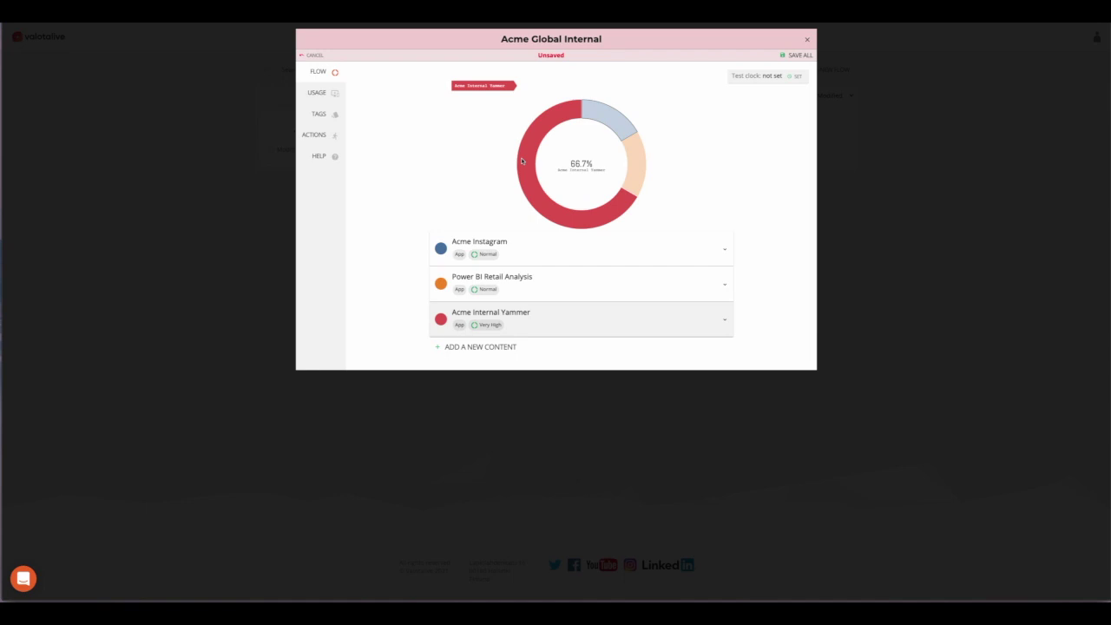
# Step: Set the Acme Internal Yammer content's weight back to Normal, then save and close the Acme Global Internal flow
pyautogui.click(486, 325)
pyautogui.click(556, 126)
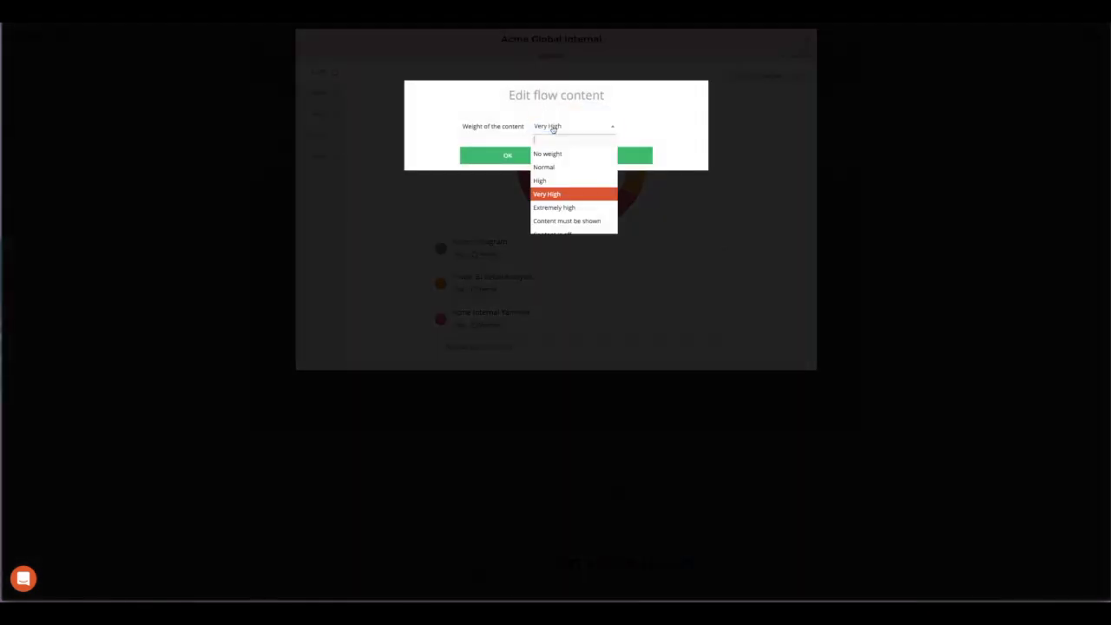
pyautogui.click(545, 167)
pyautogui.click(522, 151)
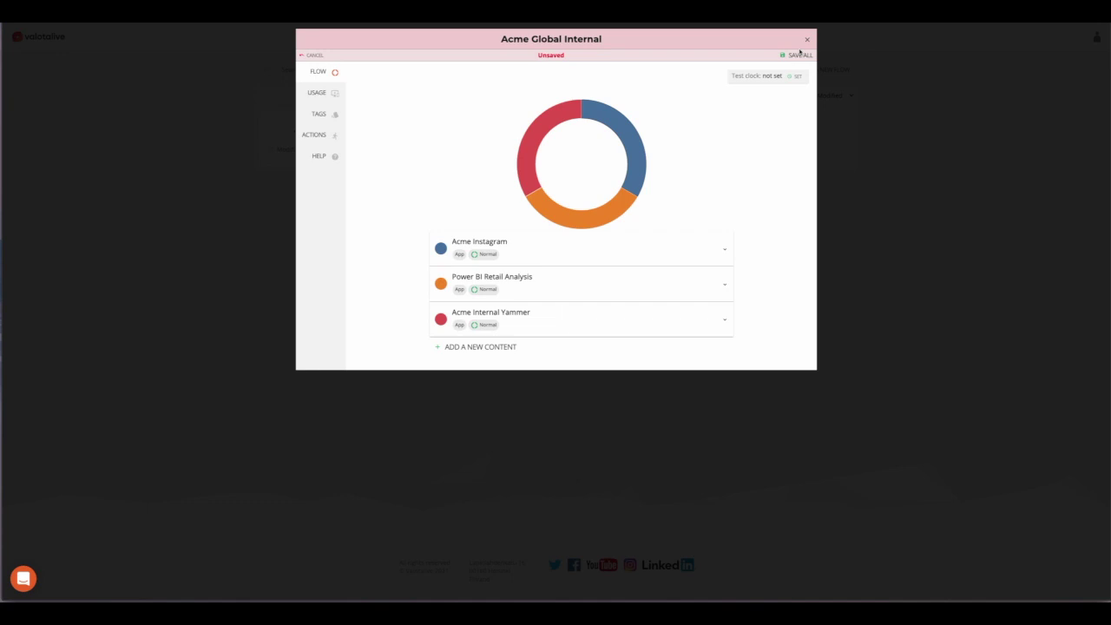
pyautogui.click(800, 55)
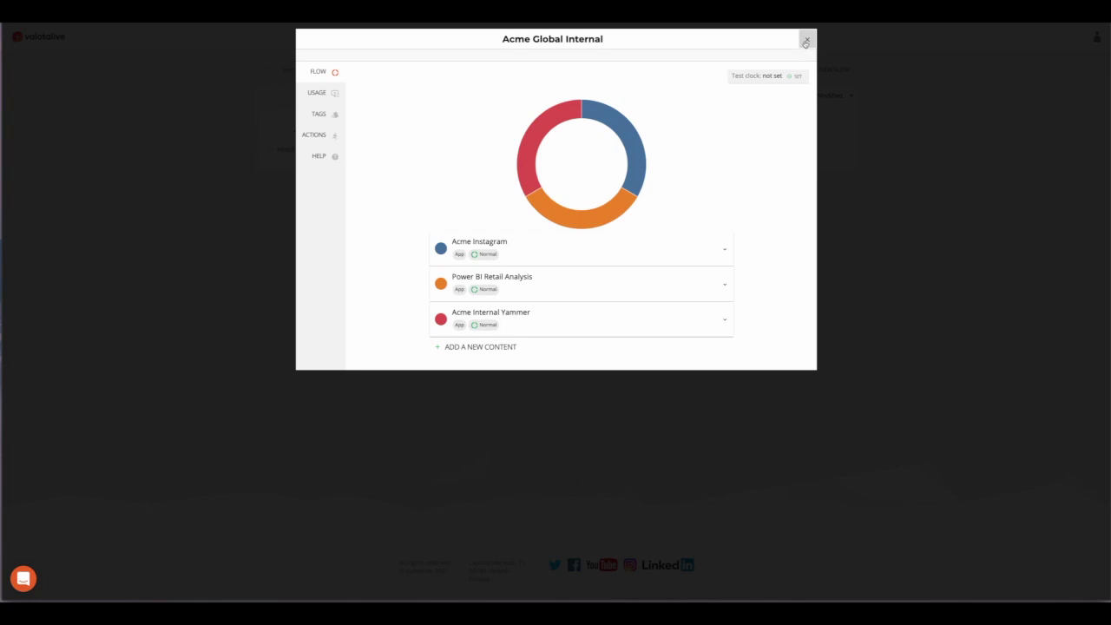
pyautogui.click(806, 42)
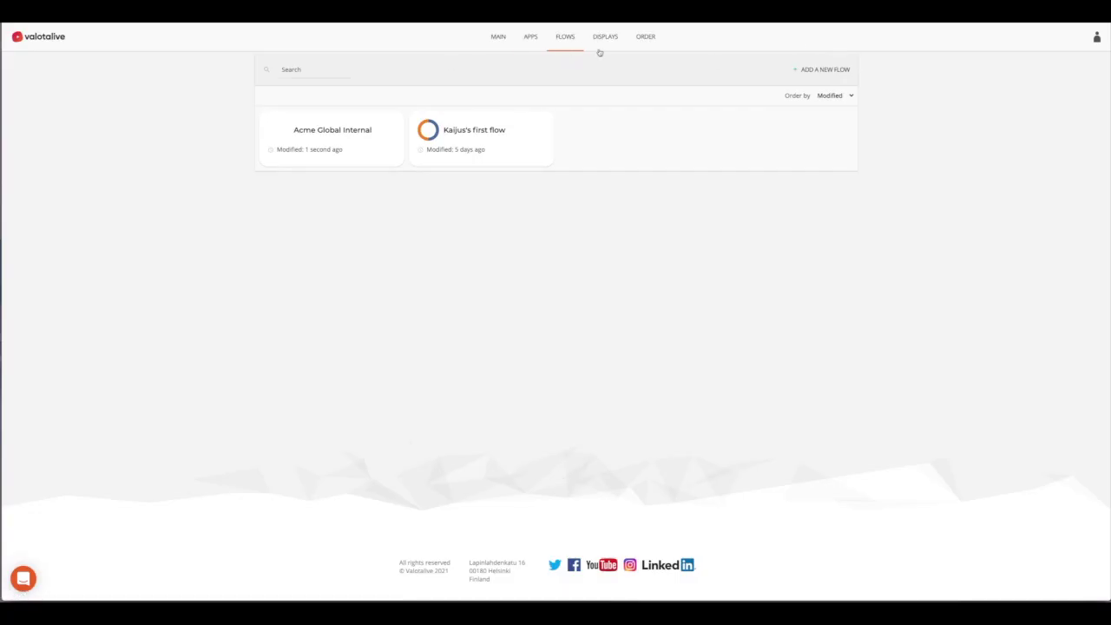
# Step: Assign the Acme Global Internal flow to the Support display and close the display's settings
pyautogui.click(606, 39)
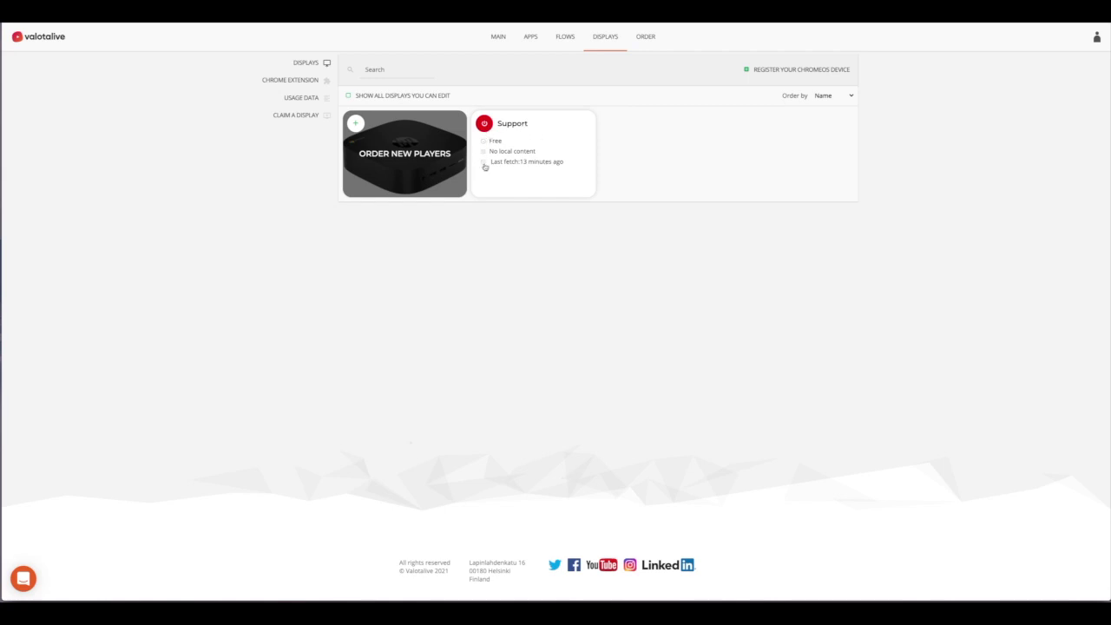
pyautogui.click(566, 179)
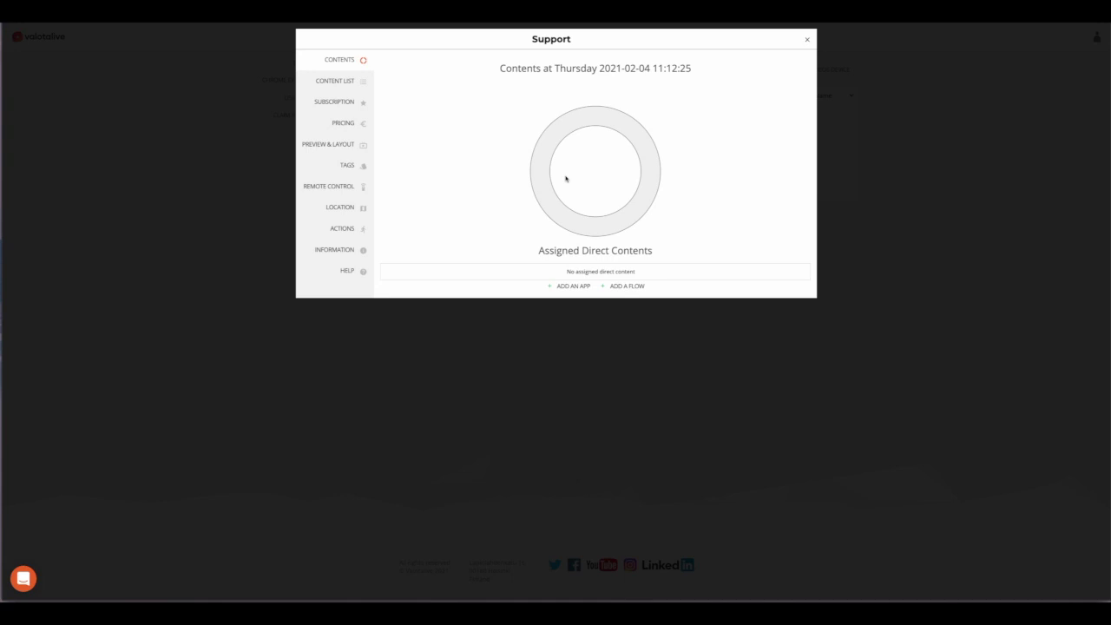
pyautogui.click(625, 285)
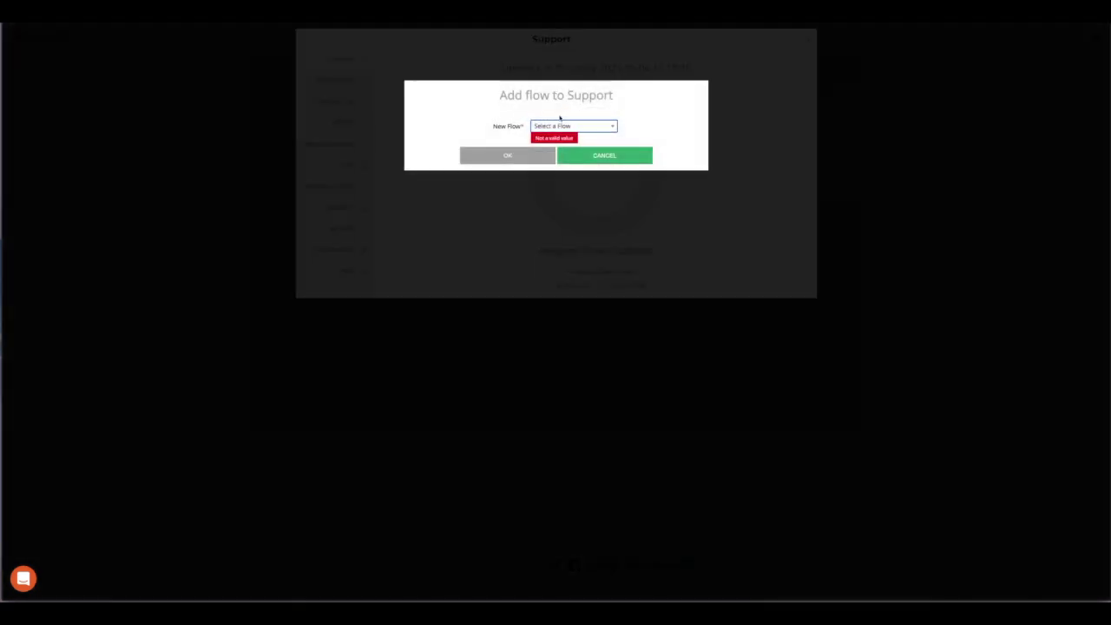
pyautogui.click(563, 127)
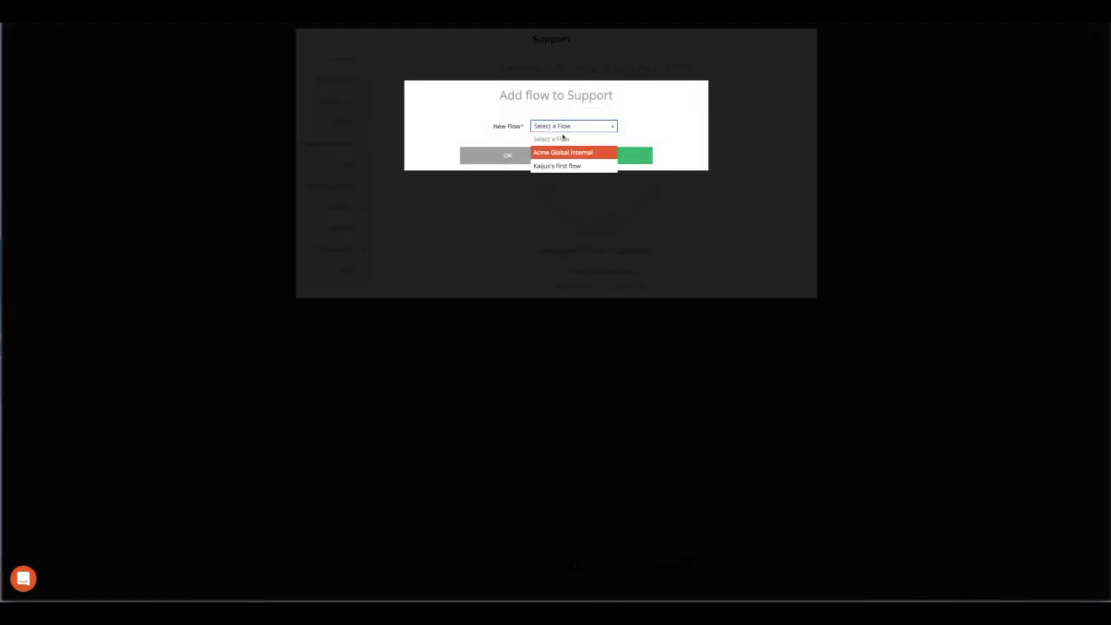
pyautogui.click(562, 153)
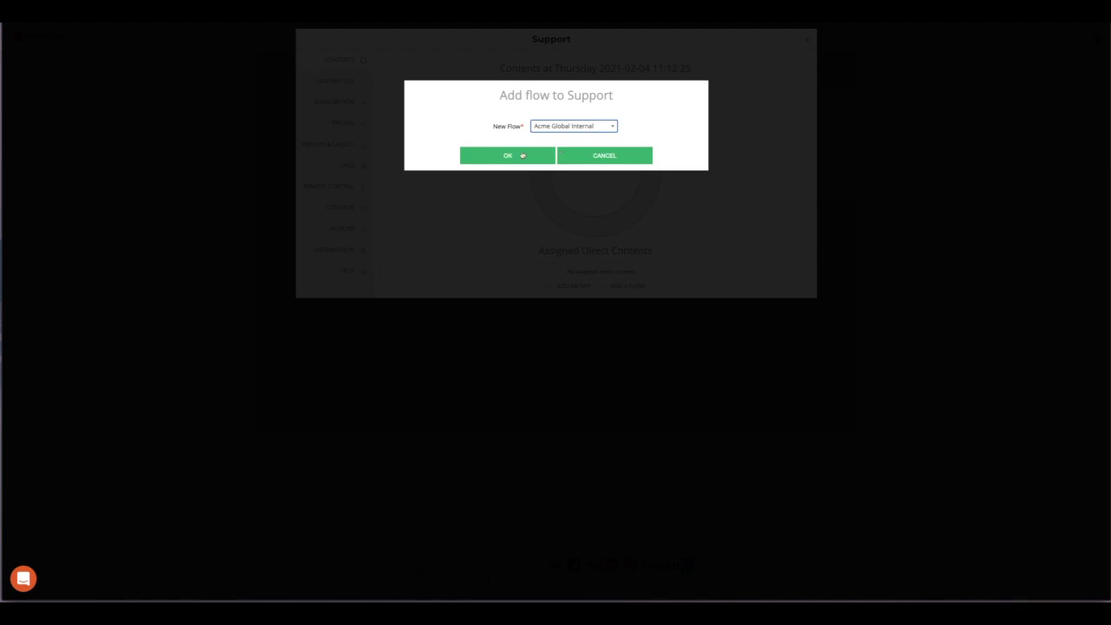
pyautogui.click(498, 156)
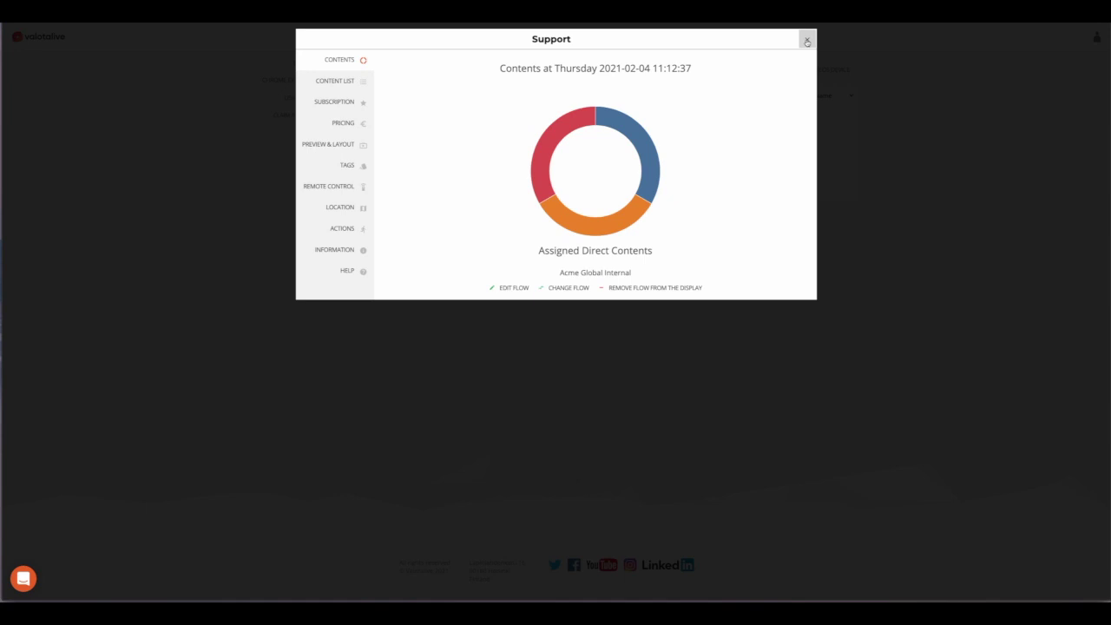
pyautogui.click(807, 40)
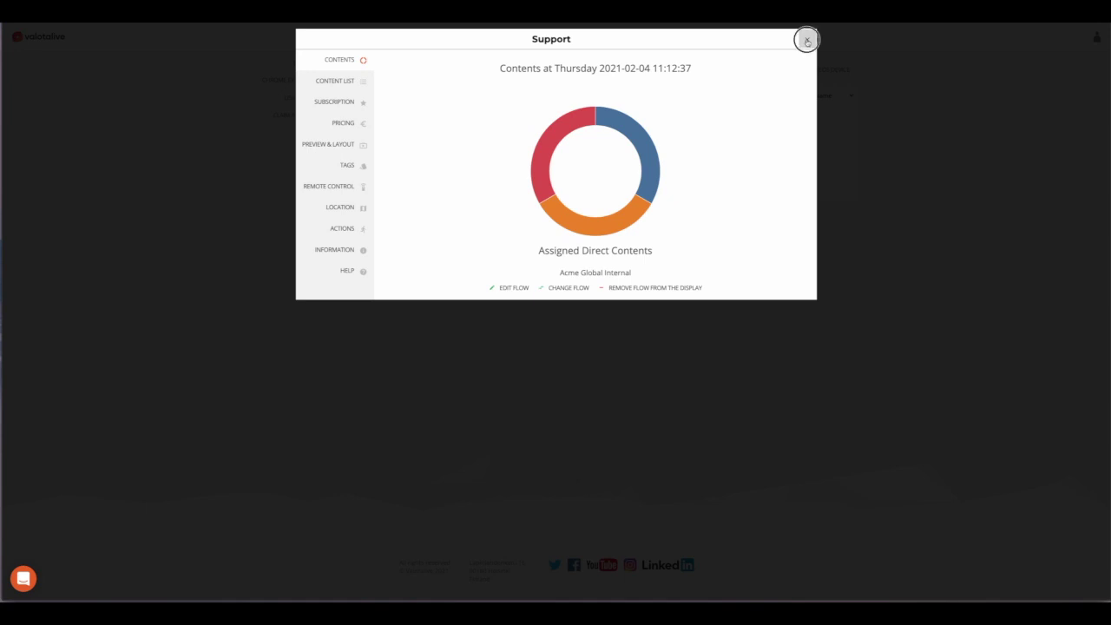